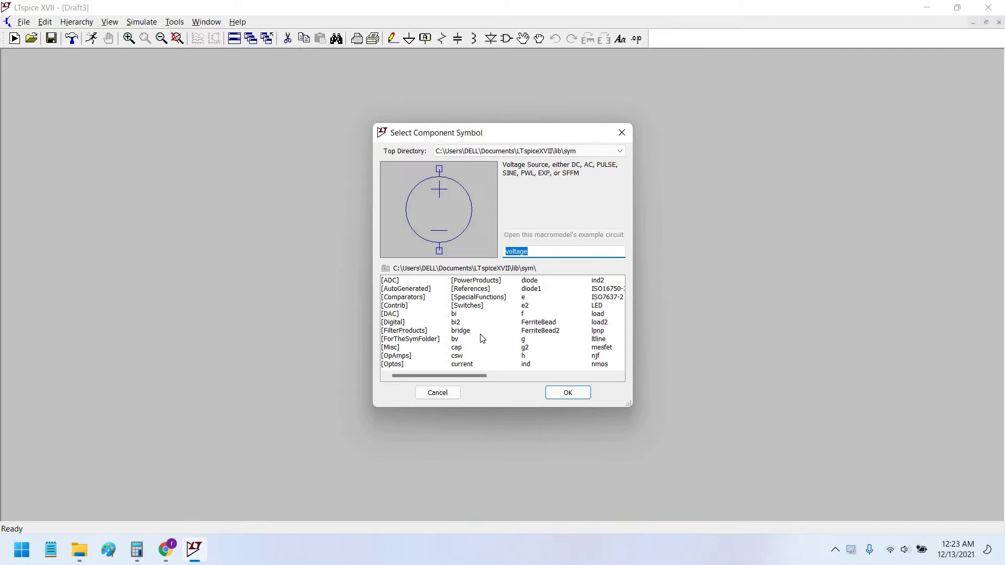
Choose the npn bipolar transistor symbol from the component library and place one in the middle of the schematic.
left_click_drag(467, 377, 584, 380)
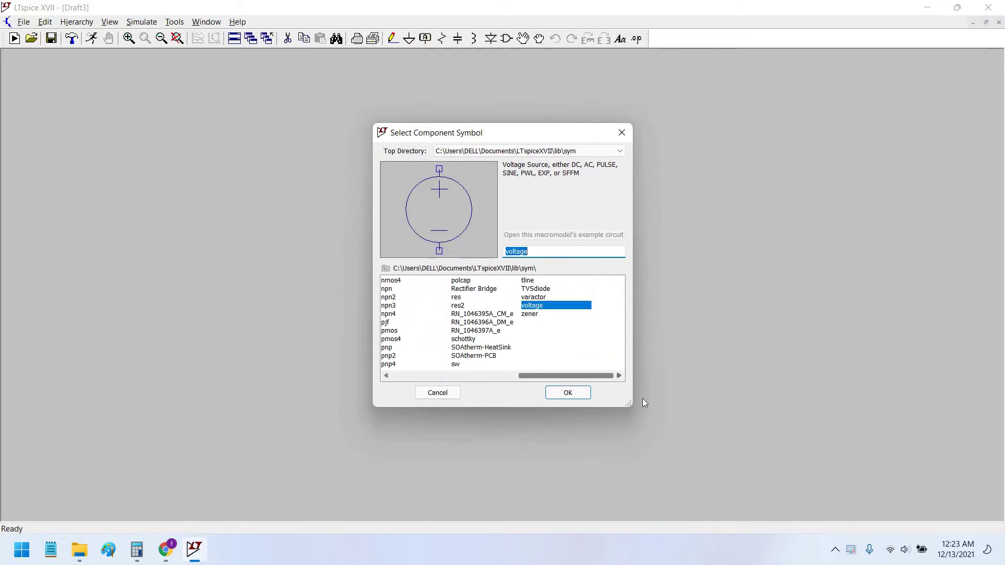
left_click_drag(644, 402, 745, 434)
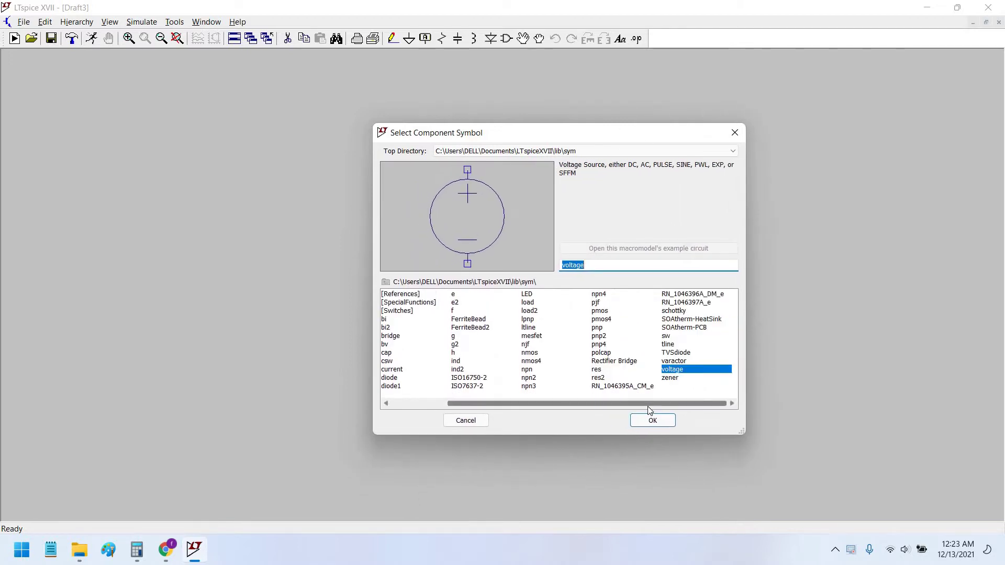
mouse_move(664, 403)
left_mouse_down()
mouse_move(608, 403)
mouse_move(673, 404)
left_mouse_up()
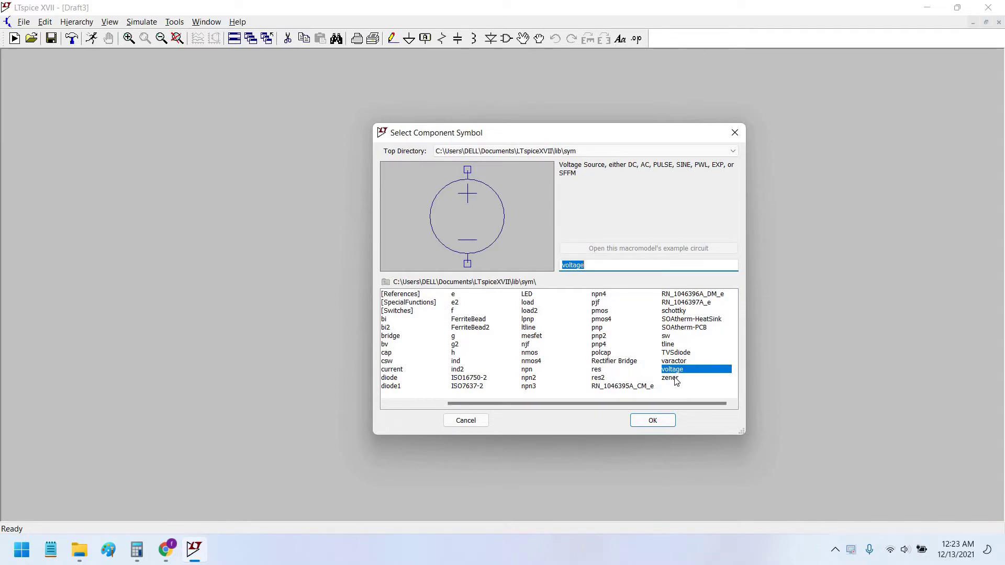
left_click(670, 378)
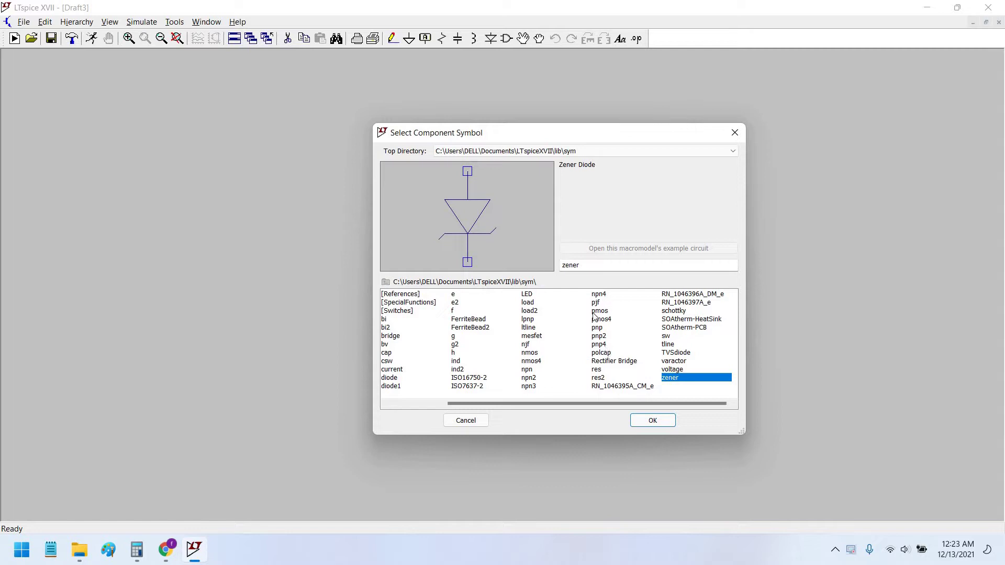
left_click(527, 370)
left_click(652, 421)
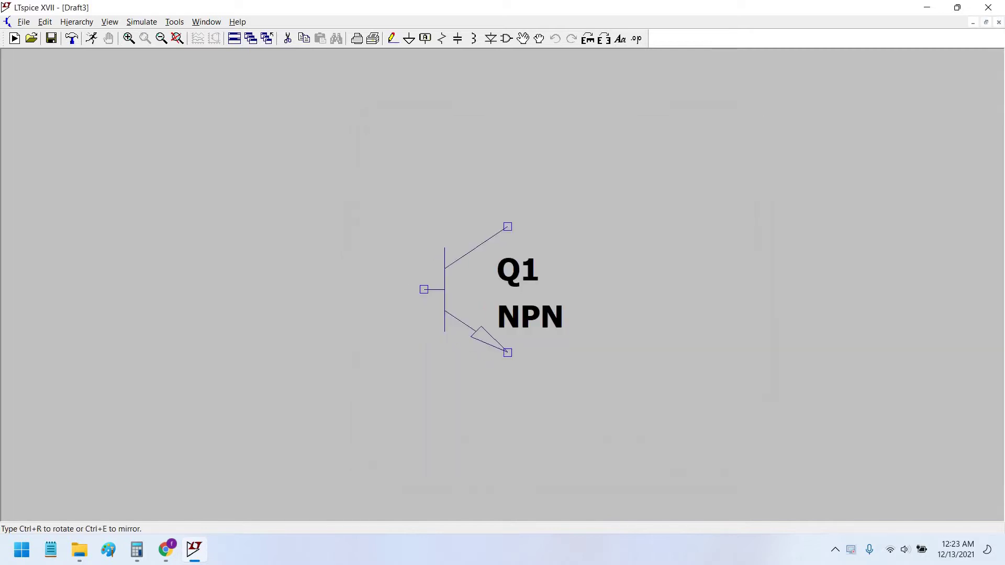
scroll(561, 366, "down", 1)
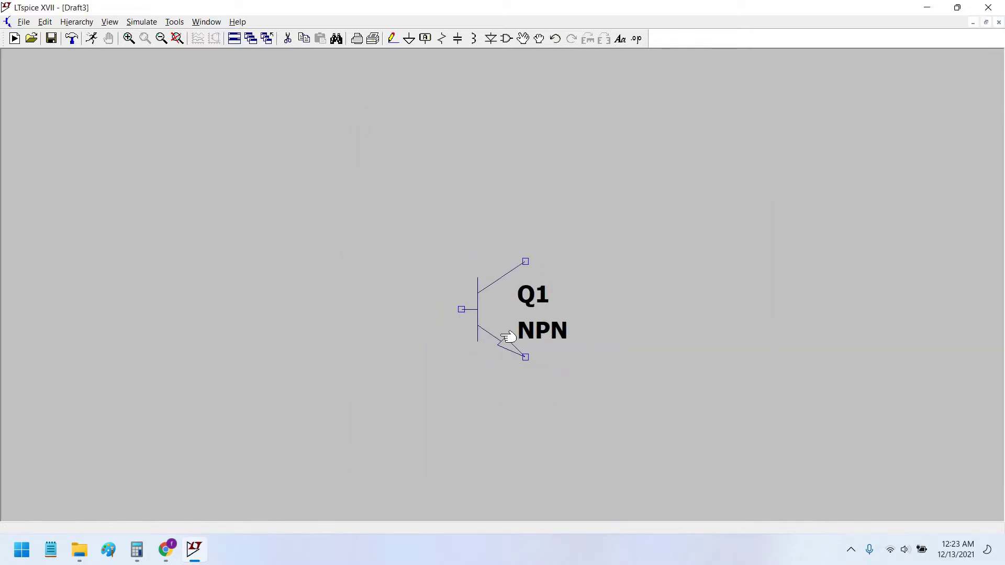
left_click(498, 330)
Assign the 2N3904 model to transistor Q1.
scroll(490, 328, "up", 2)
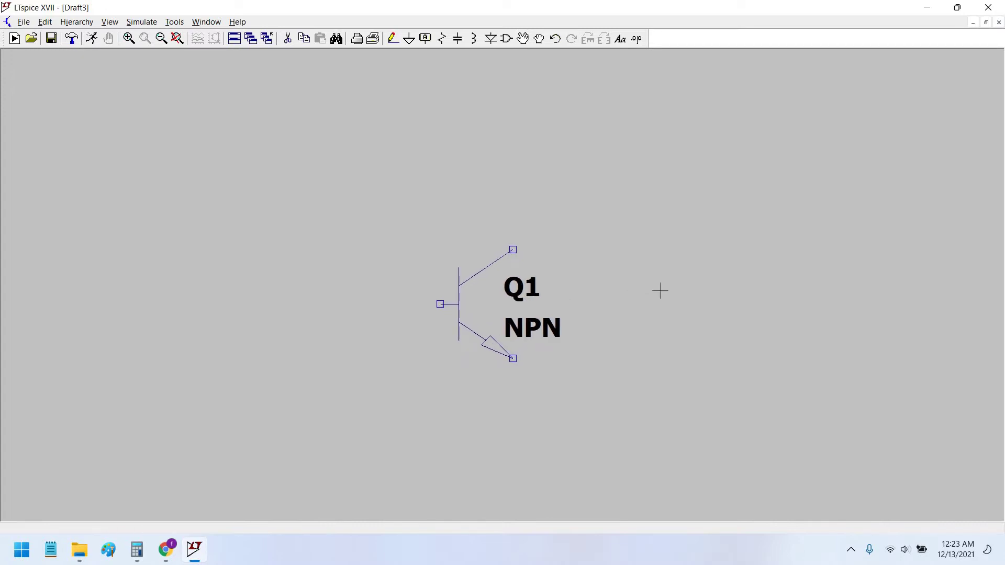
mouse_move(620, 308)
left_mouse_down()
mouse_move(642, 311)
mouse_move(620, 294)
left_mouse_up()
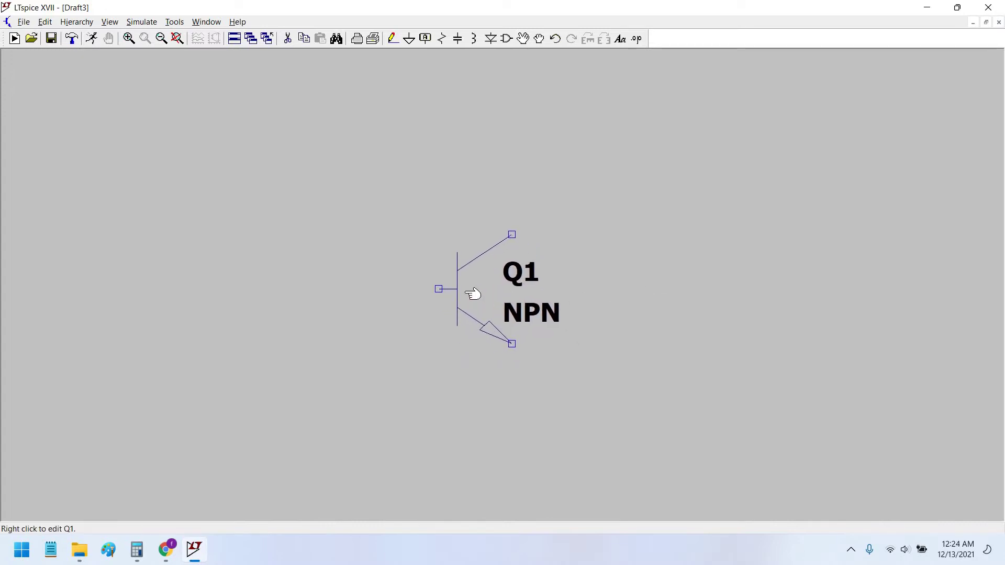
scroll(474, 294, "up", 1)
scroll(595, 299, "down", 2)
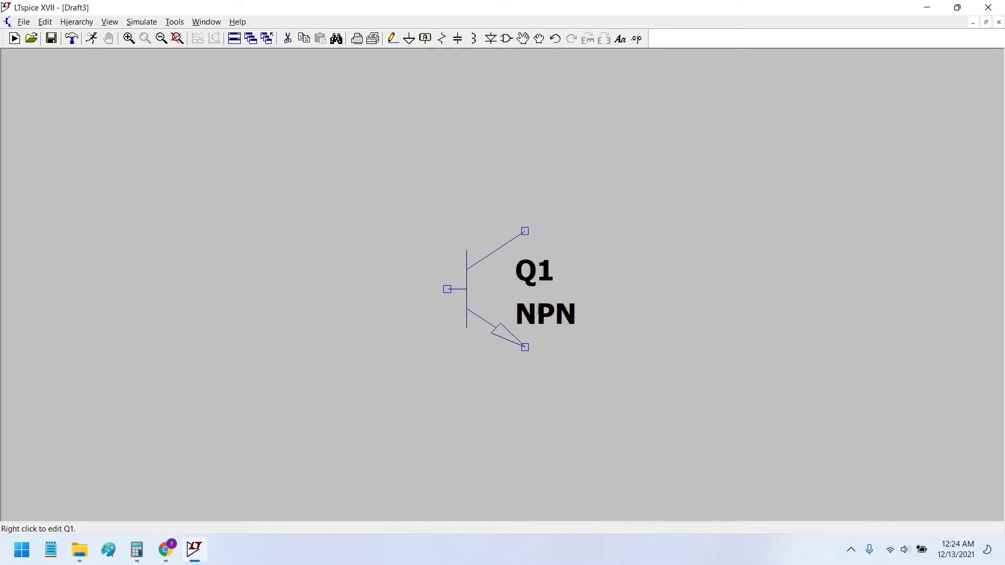
right_click(481, 278)
left_click(534, 249)
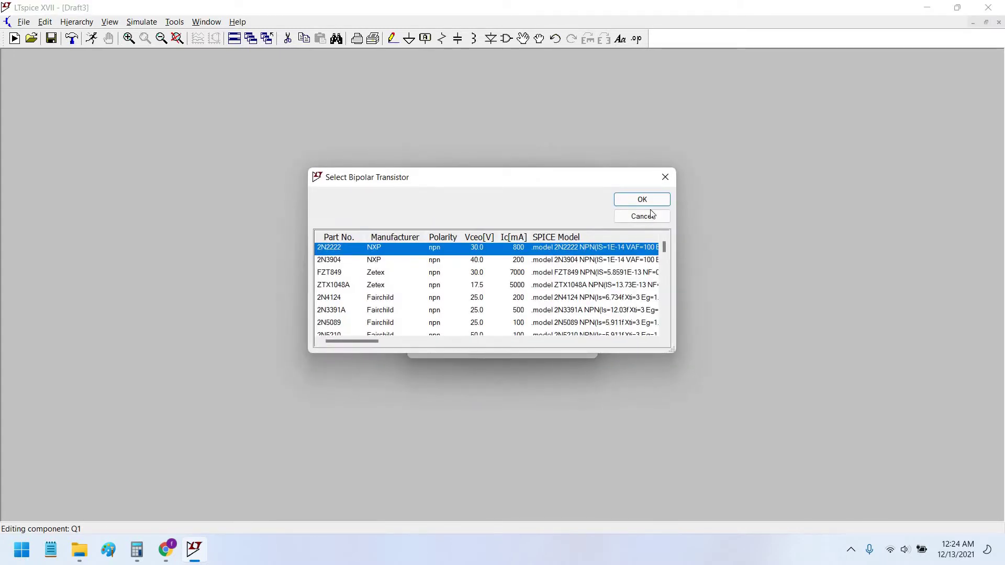
key("Down")
key("Return")
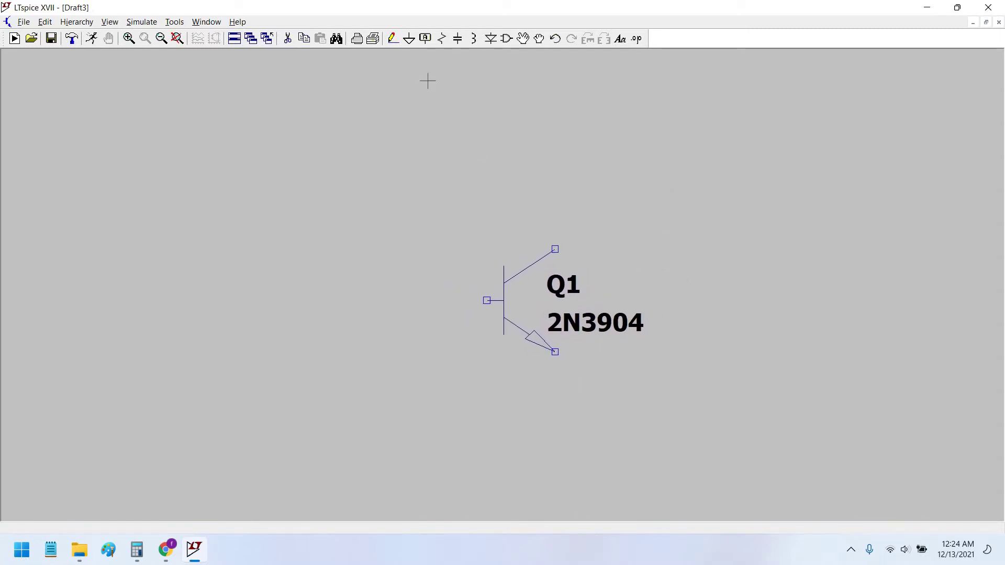
Place a horizontal resistor in line with the transistor's base and a vertical resistor above its collector.
left_click(443, 42)
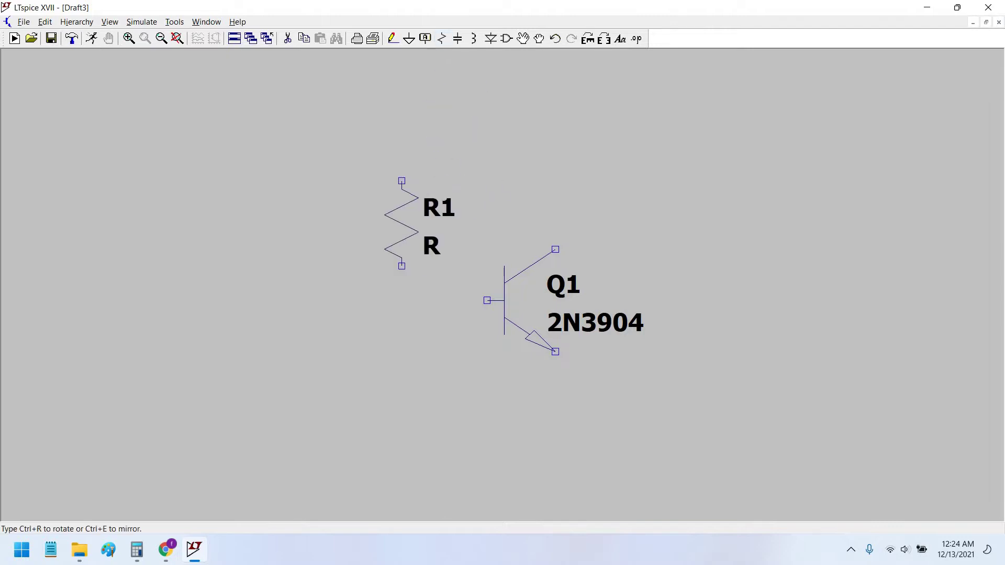
key("ctrl+r")
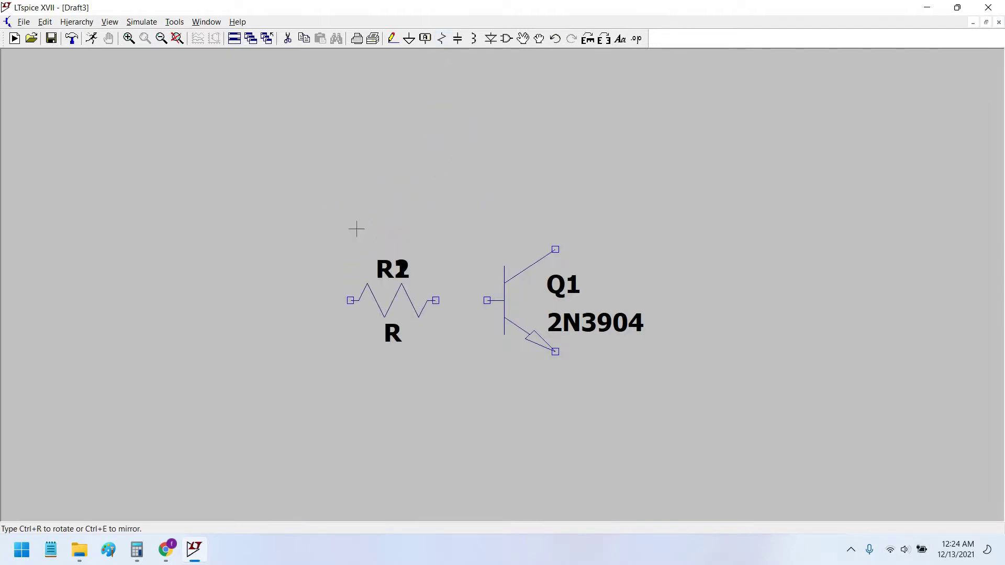
key("Escape")
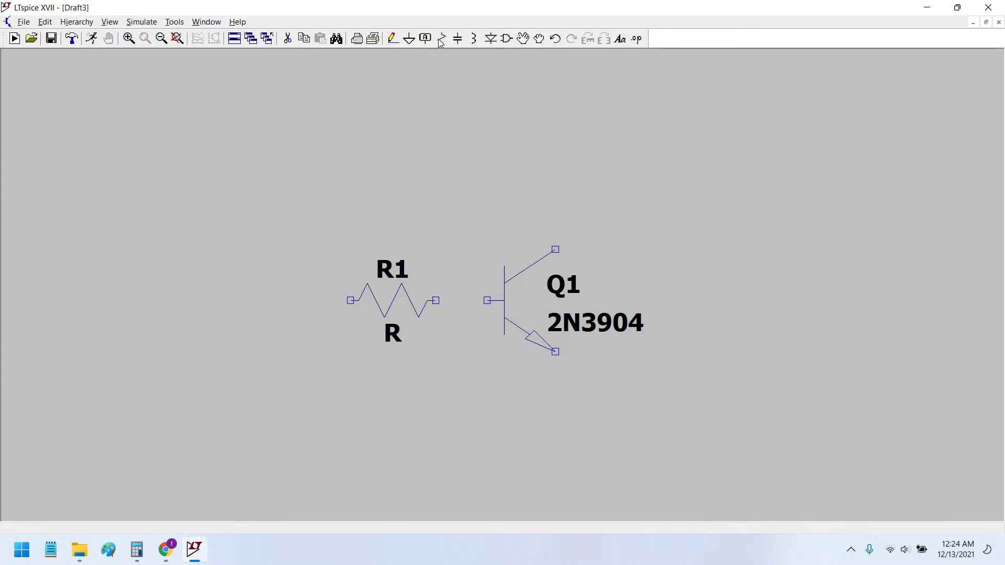
key("r")
left_click(555, 152)
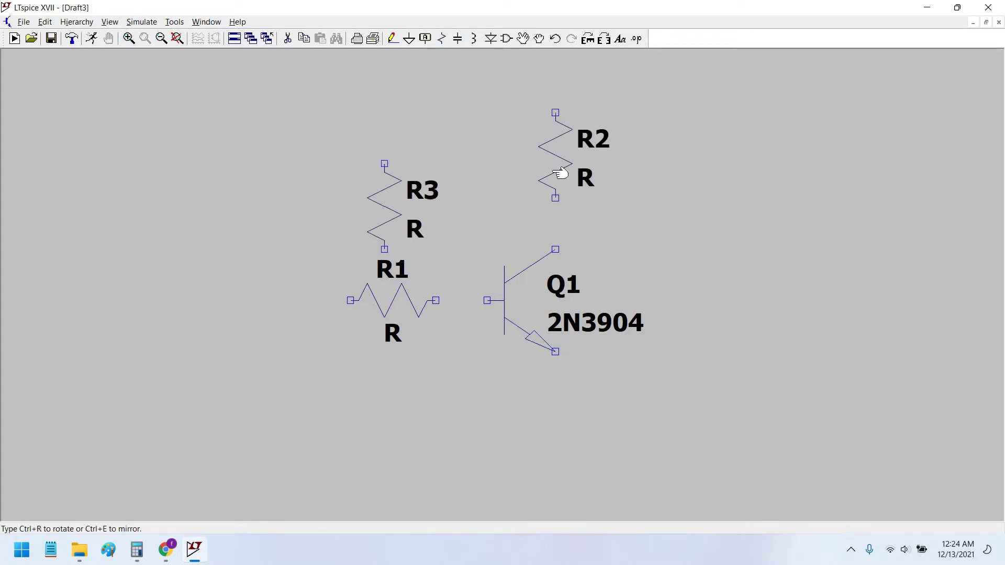
key("Escape")
Set the resistance of base resistor R1 to 10k.
right_click(499, 326)
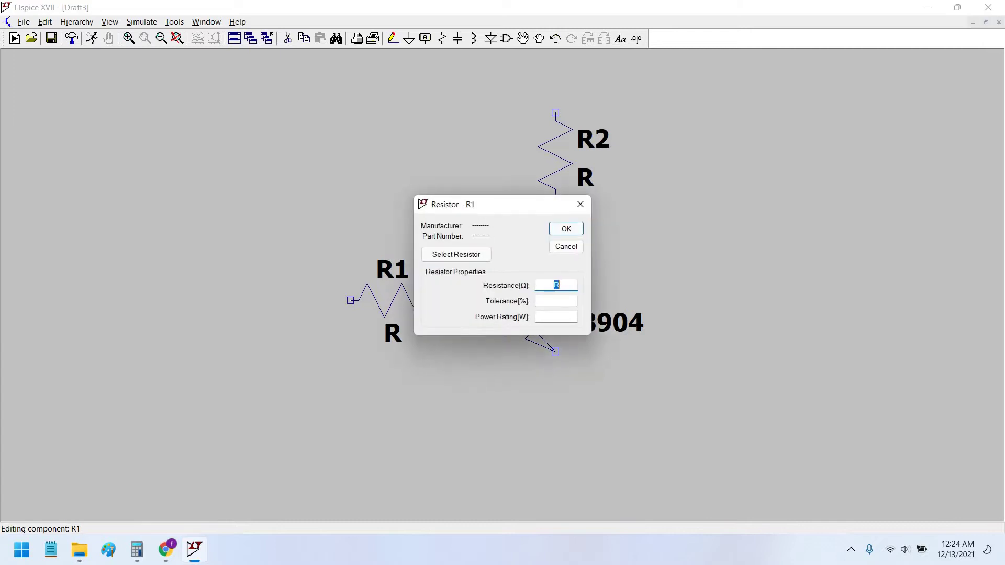
type("10k")
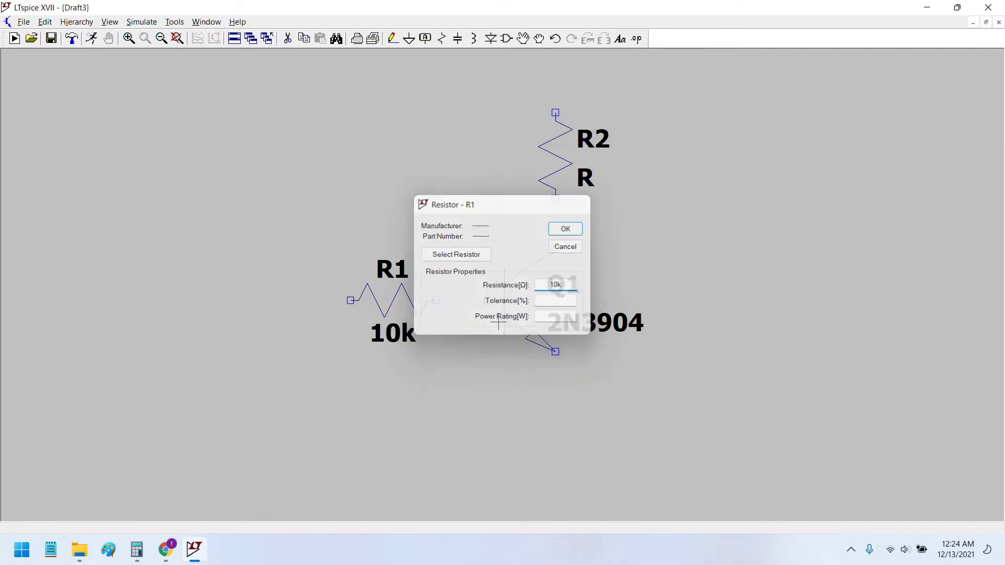
key("Return")
Wire resistor R1 to the transistor's base and resistor R2 to its collector.
scroll(505, 406, "down", 1)
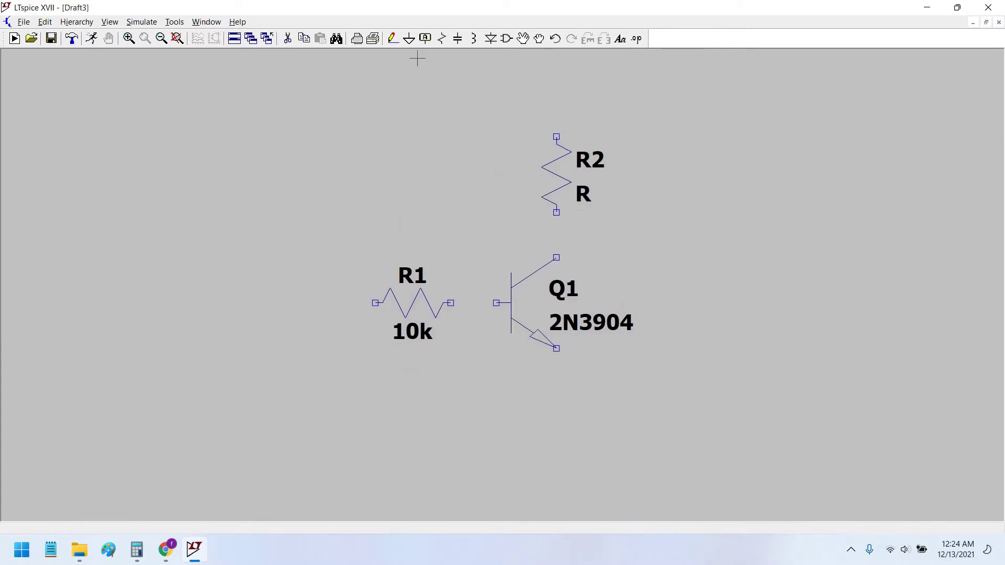
key("F3")
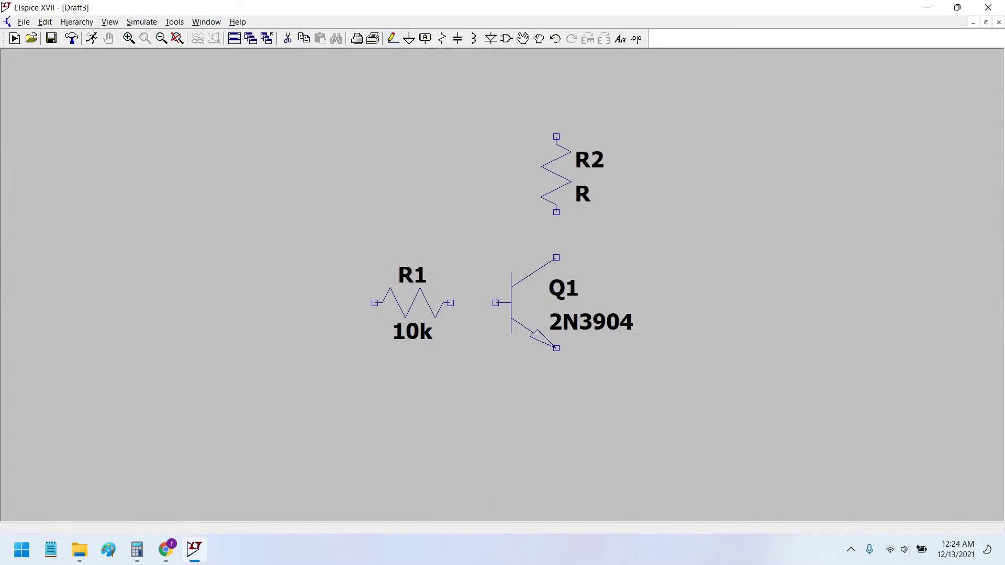
left_click(496, 303)
left_click(451, 303)
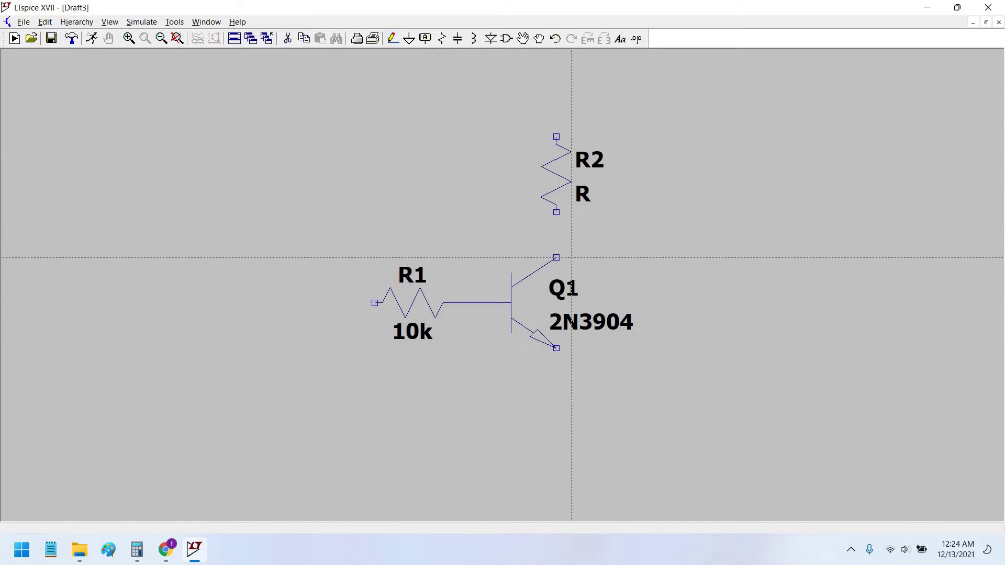
left_click(556, 257)
left_click(556, 212)
key("Escape")
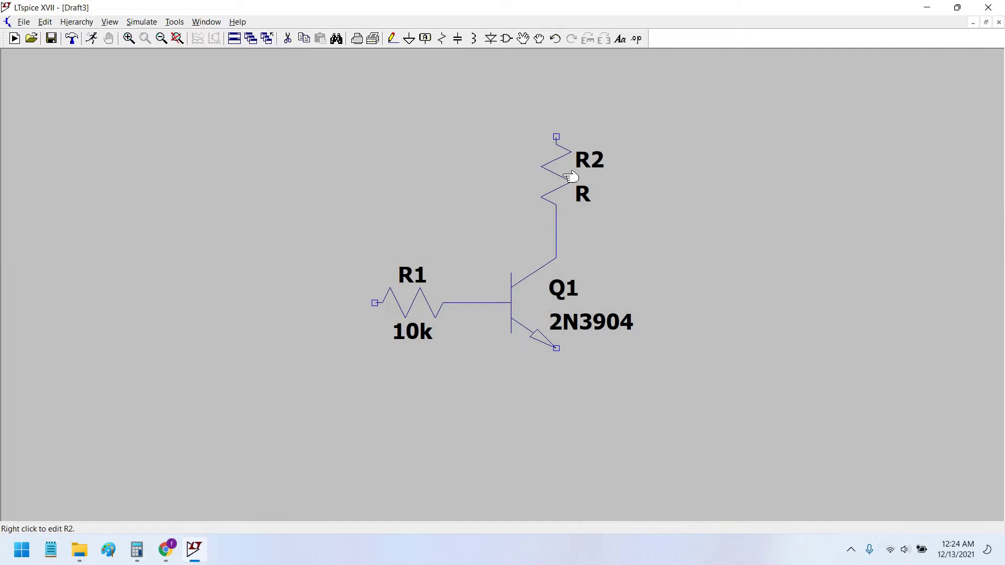
Set the resistance of collector resistor R2 to 220 ohms.
right_click(550, 180)
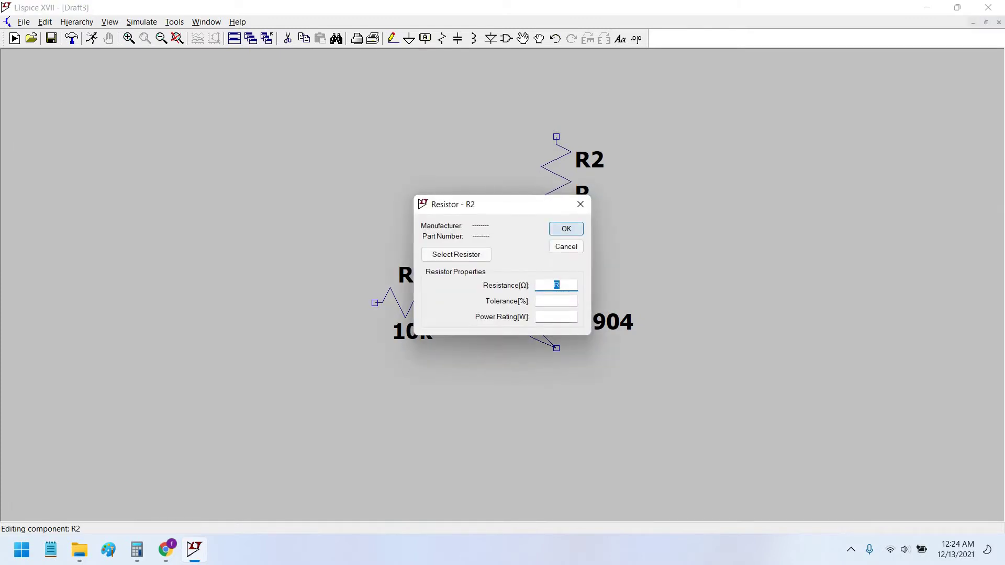
left_click(577, 229)
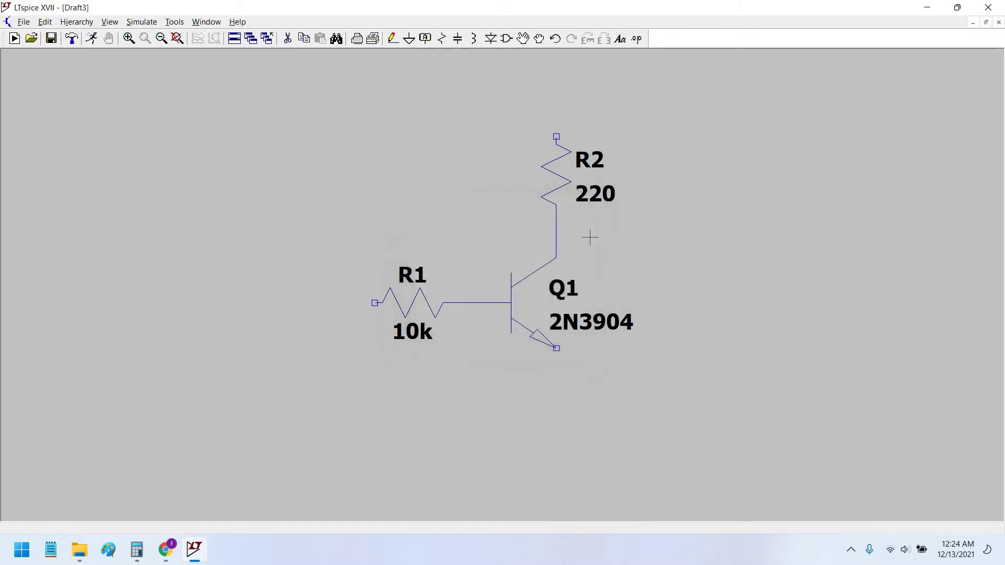
scroll(577, 260, "down", 1)
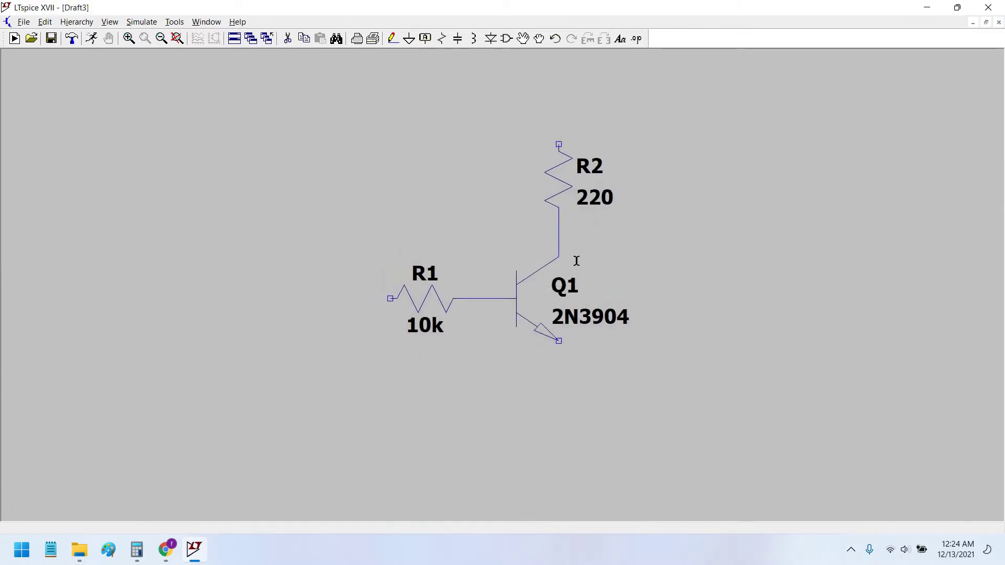
Place a ground symbol below the transistor and wire it to the emitter.
left_click(409, 38)
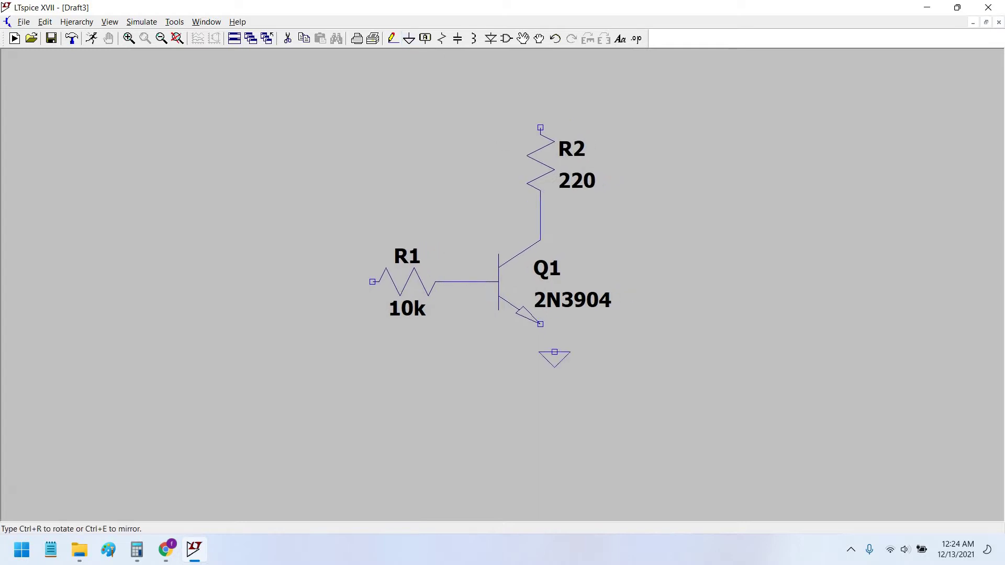
left_click(393, 38)
left_click(541, 352)
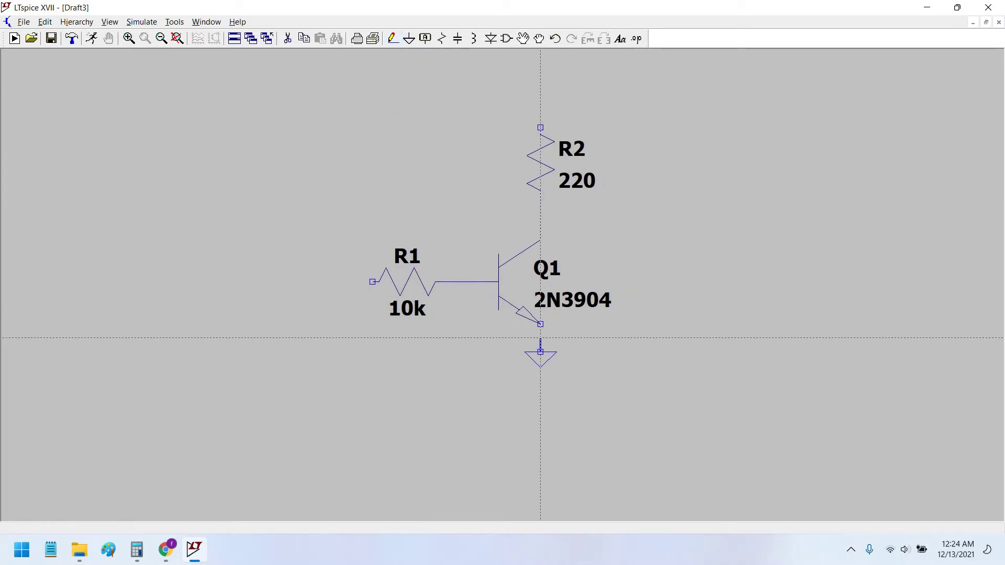
left_click(540, 324)
right_click(456, 350)
Place a battery symbol from the Misc component library above and to the left of R1.
left_click_drag(471, 418, 484, 450)
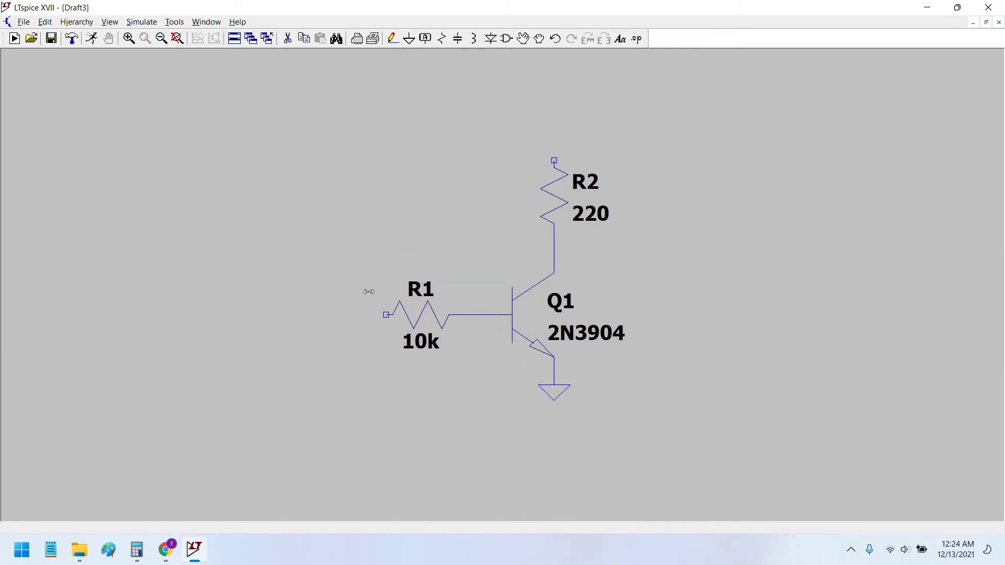
key("F2")
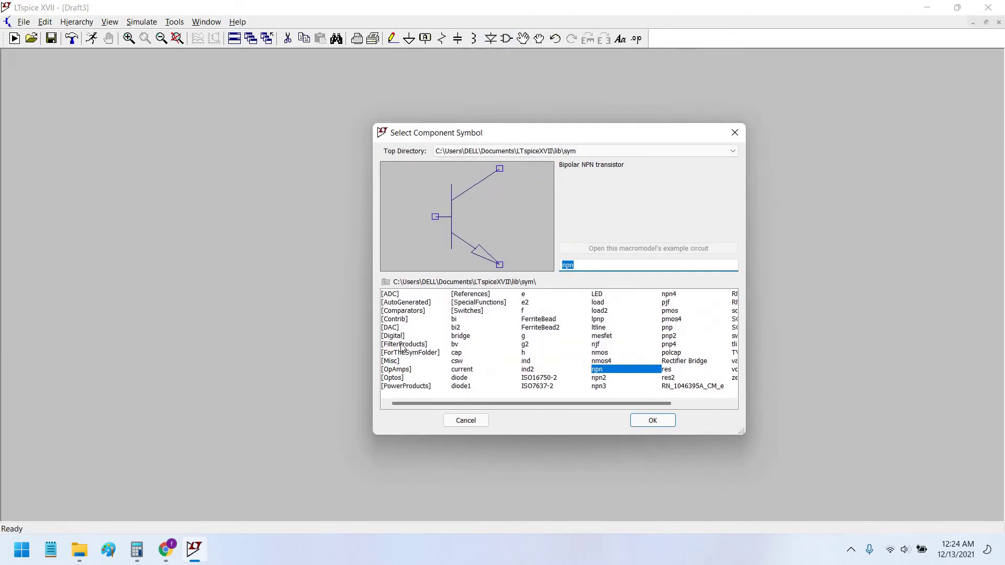
double_click(401, 362)
left_click(394, 304)
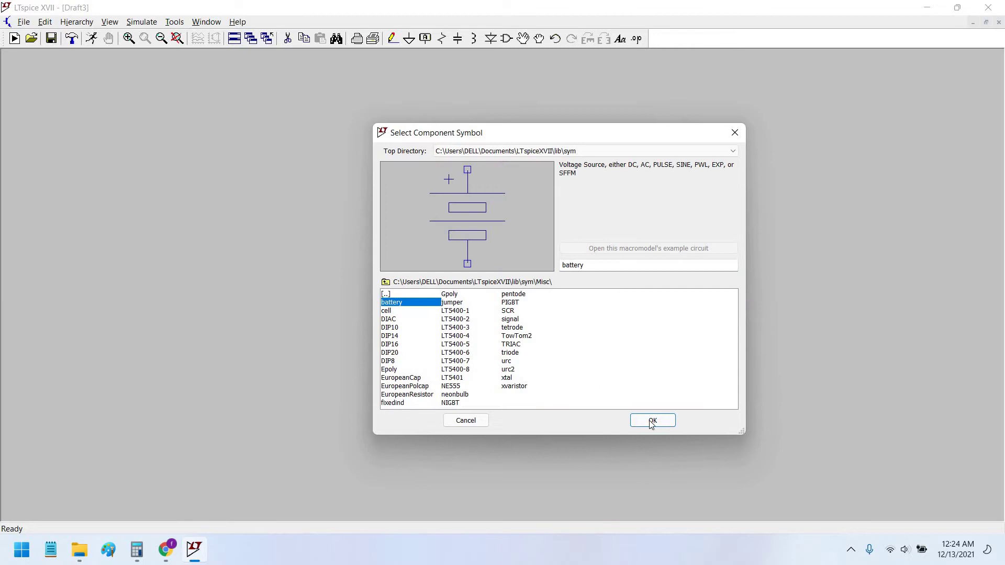
left_click(653, 420)
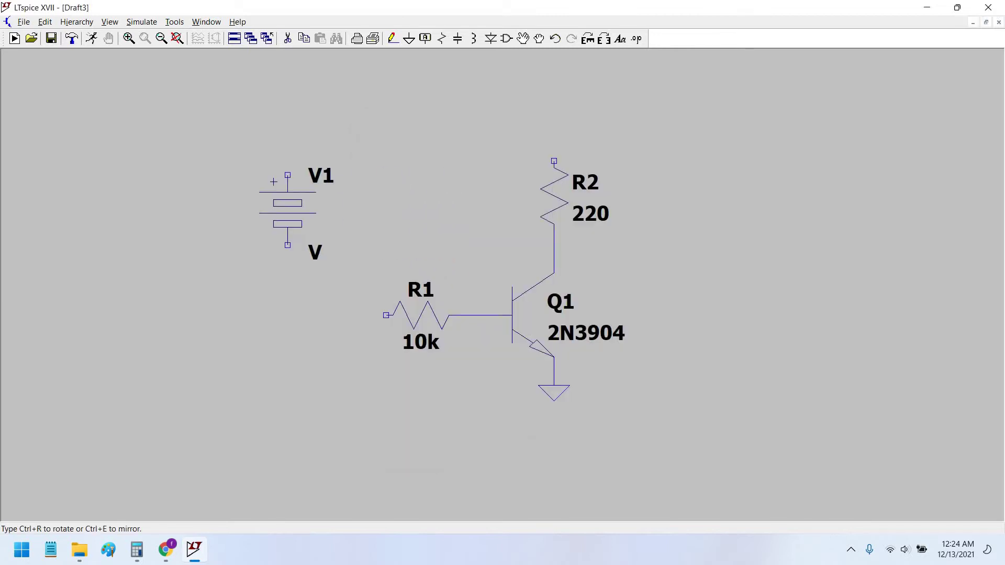
left_click(327, 218)
key("Escape")
Set the DC value of battery V1 to 12 V.
right_click(368, 235)
type("12")
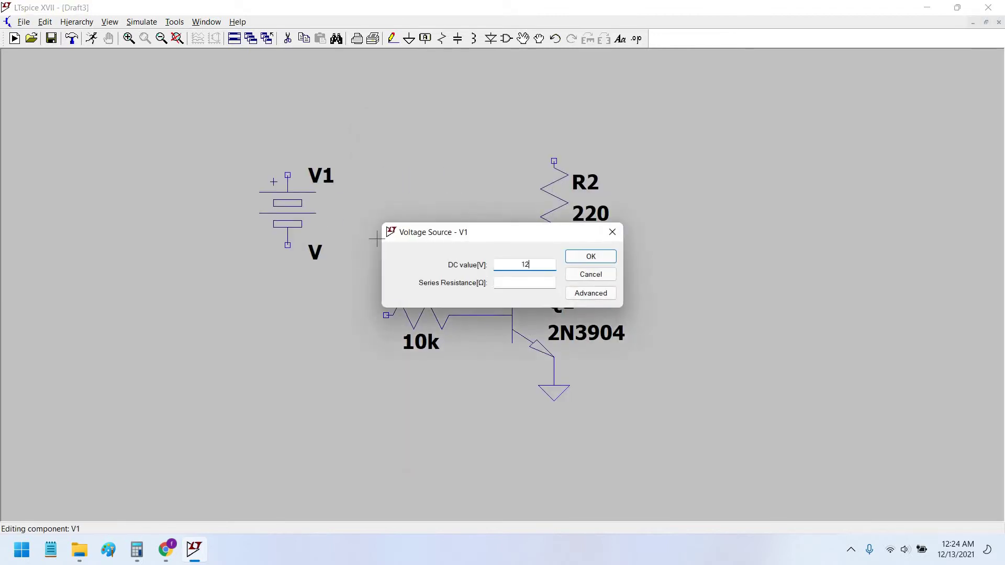
key("Return")
Draw a horizontal supply rail above the circuit and wire R2's upper end and the battery's positive terminal to it.
key("F3")
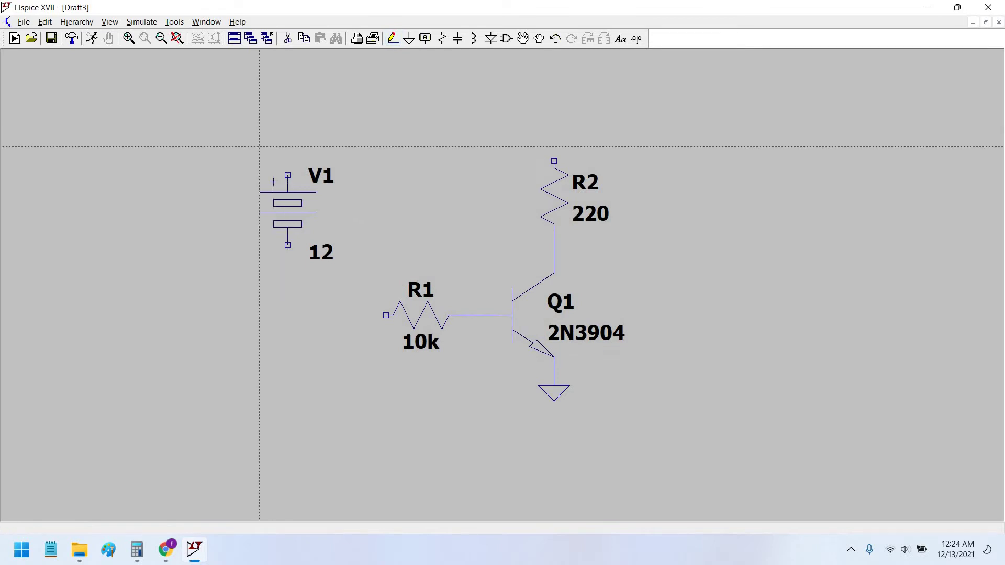
left_click(258, 148)
left_click(611, 147)
right_click(611, 147)
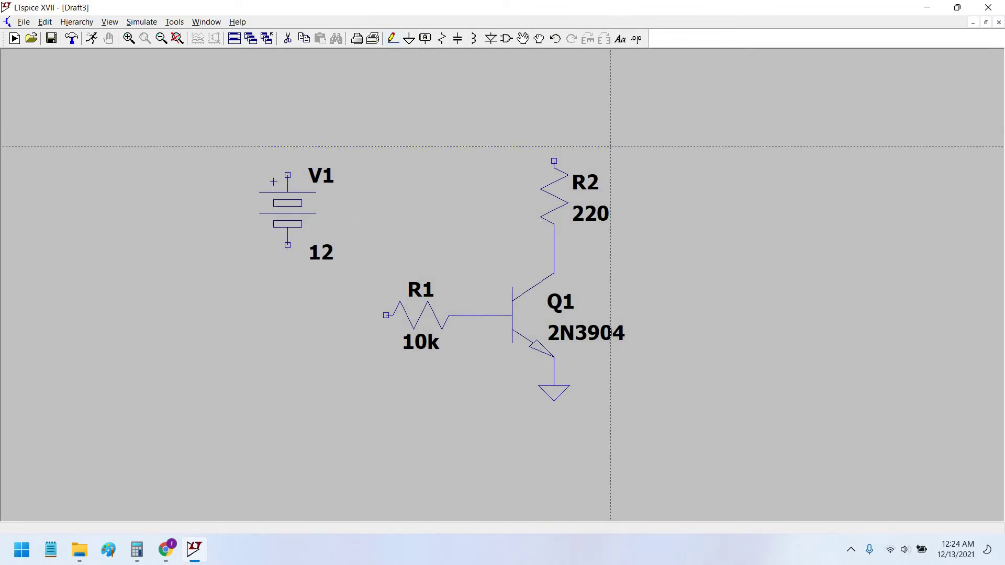
left_click(554, 161)
left_click(554, 146)
left_click(287, 176)
left_click(287, 147)
Attach a ground symbol to the battery's negative terminal.
left_click(408, 39)
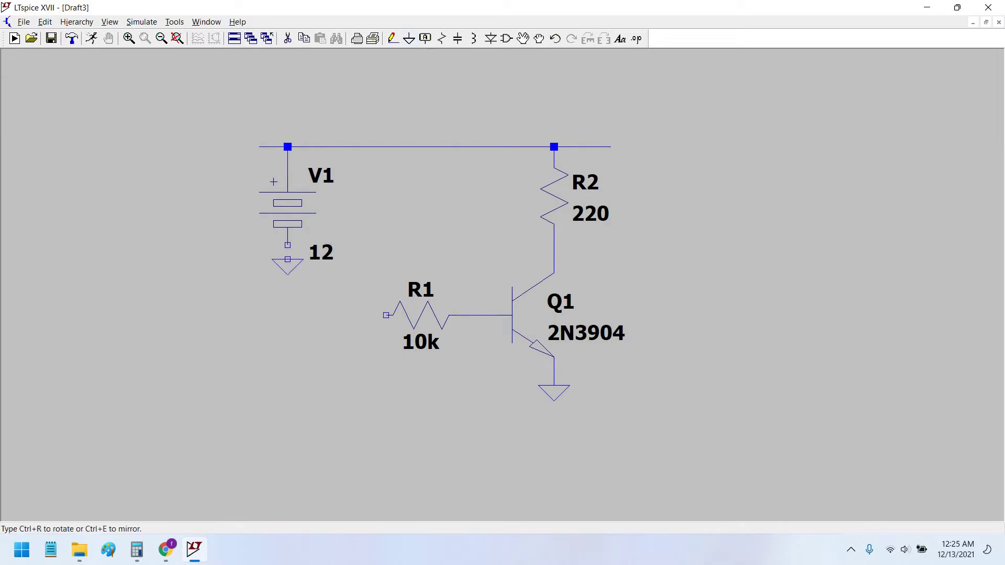
left_click(287, 245)
key("Escape")
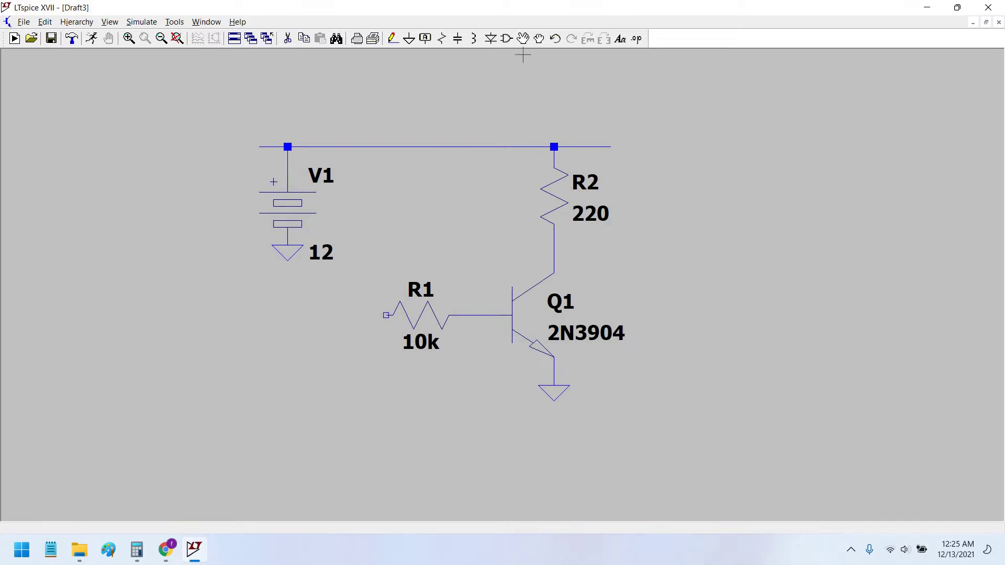
Place the voltage-controlled switch symbol "sw" below the battery and to the left of R1.
left_click(505, 39)
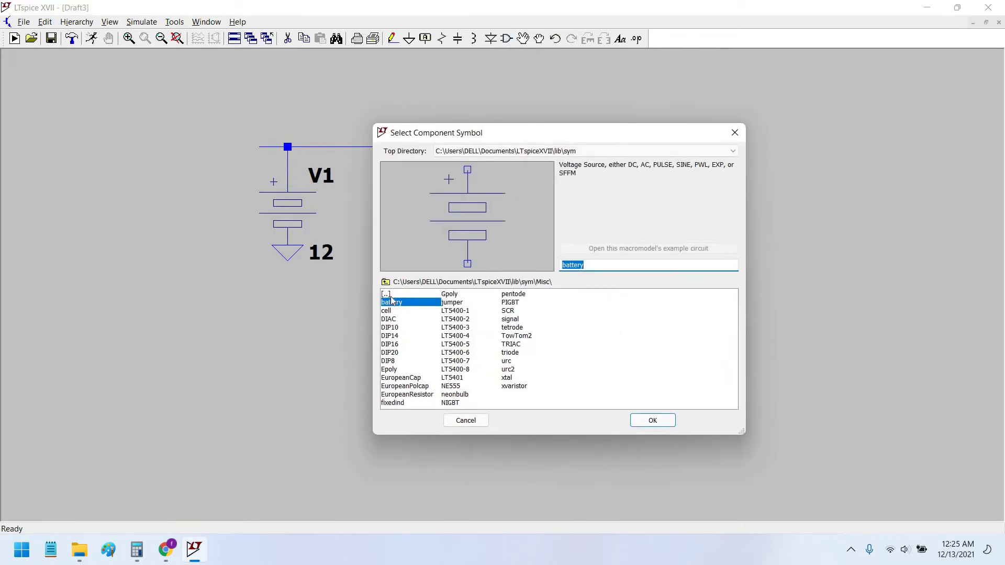
type("lpnp")
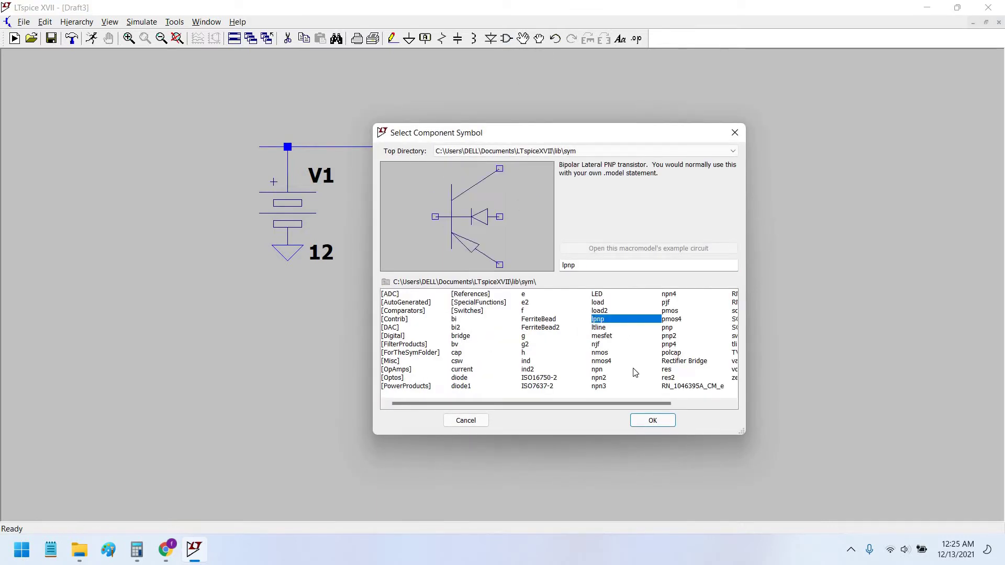
type("schottky")
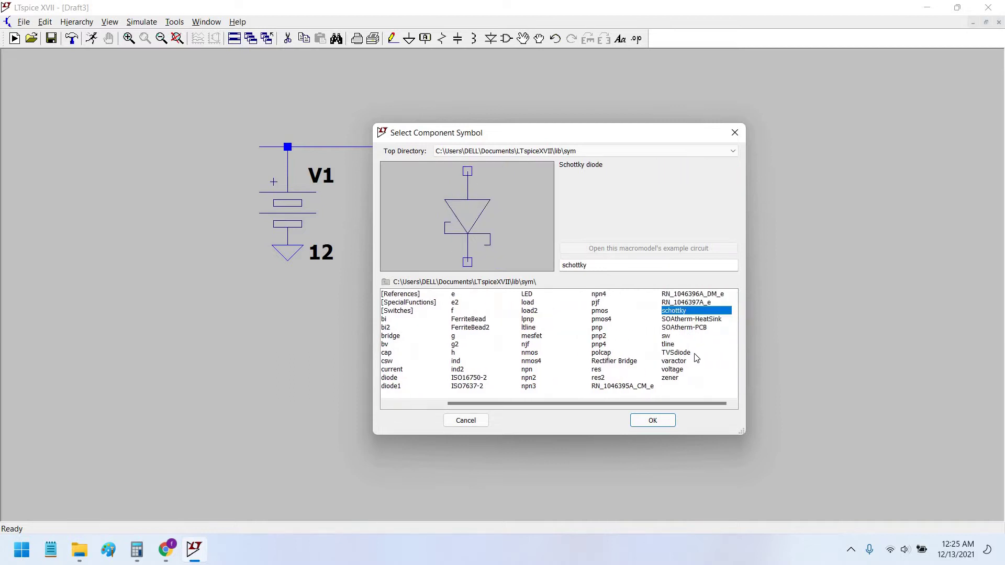
key("Down")
key("Down")
key("Down")
left_click(653, 420)
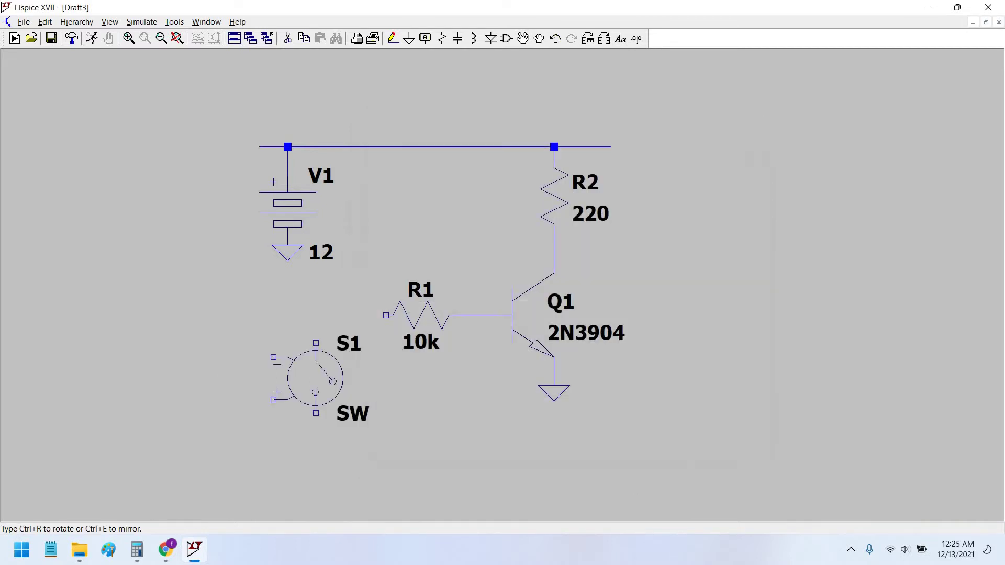
left_click(245, 343)
right_click(323, 451)
left_click_drag(354, 424, 446, 423)
scroll(446, 423, "up", 1)
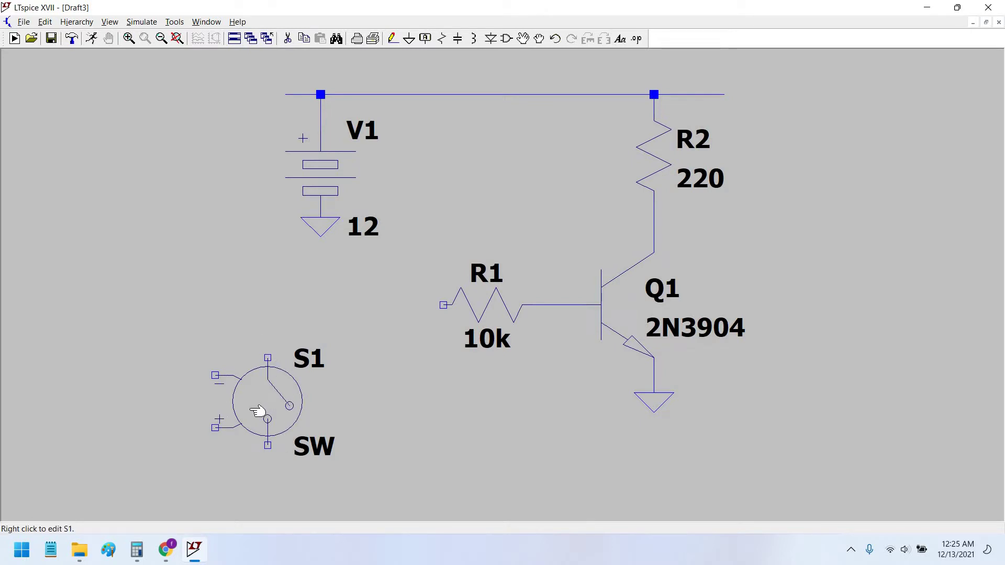
left_click_drag(410, 404, 510, 400)
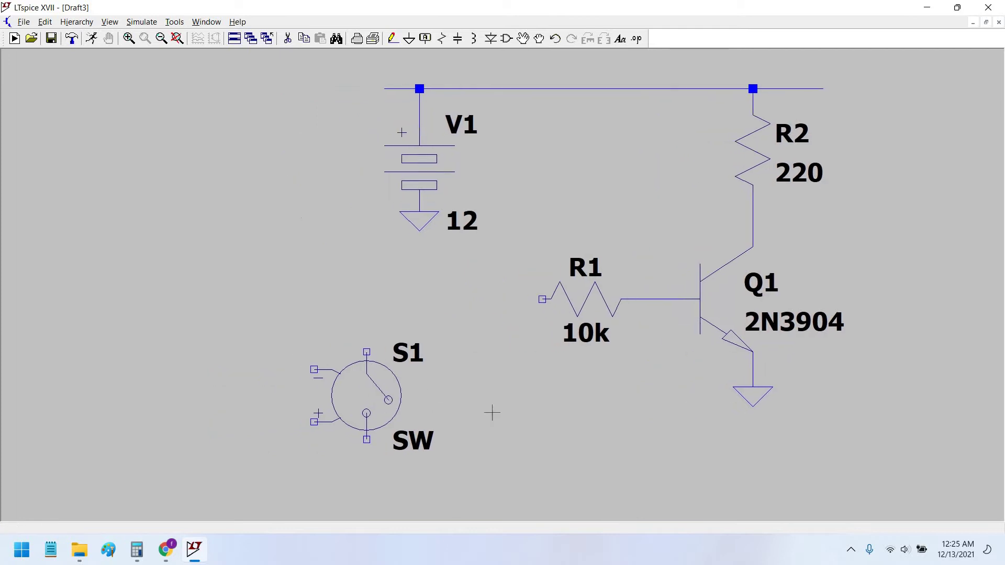
scroll(459, 430, "up", 1)
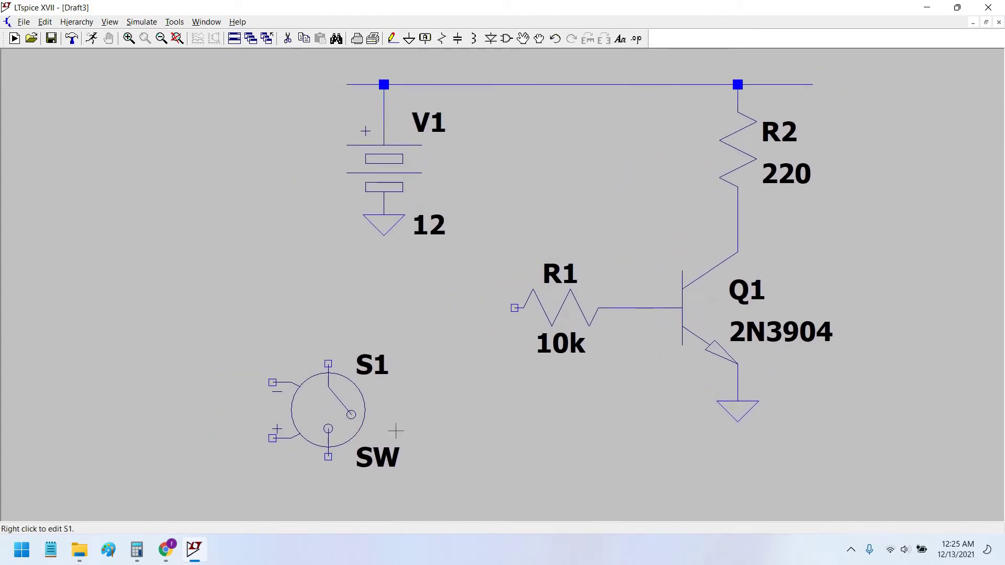
scroll(530, 435, "down", 1)
left_click_drag(452, 347, 433, 355)
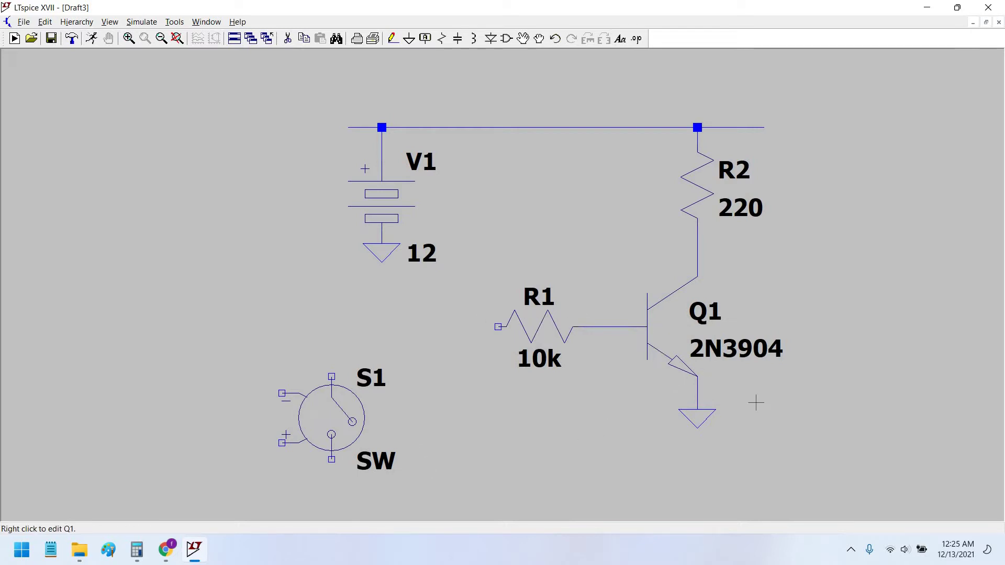
left_click_drag(594, 386, 495, 401)
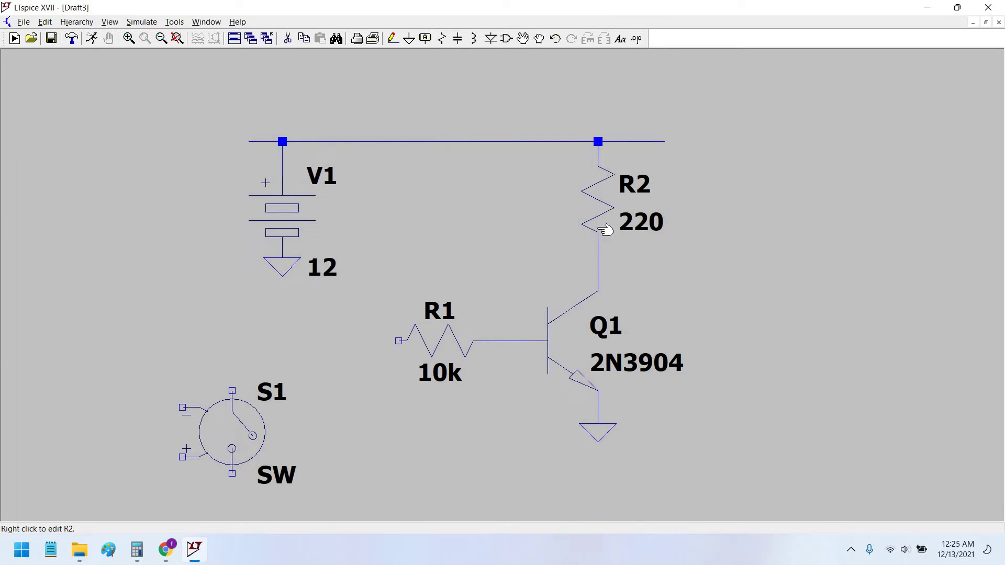
left_click_drag(443, 336, 476, 311)
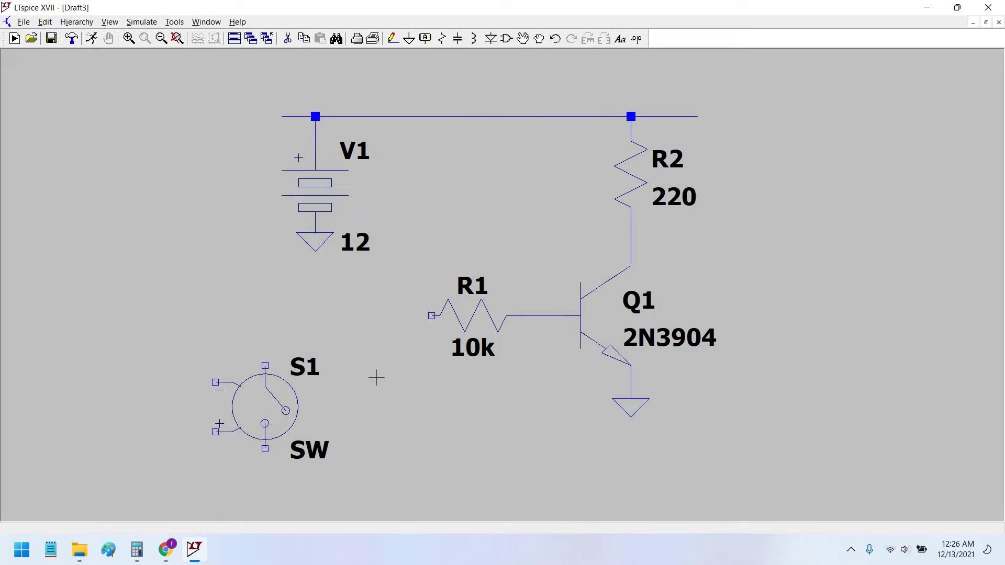
left_click_drag(376, 377, 380, 378)
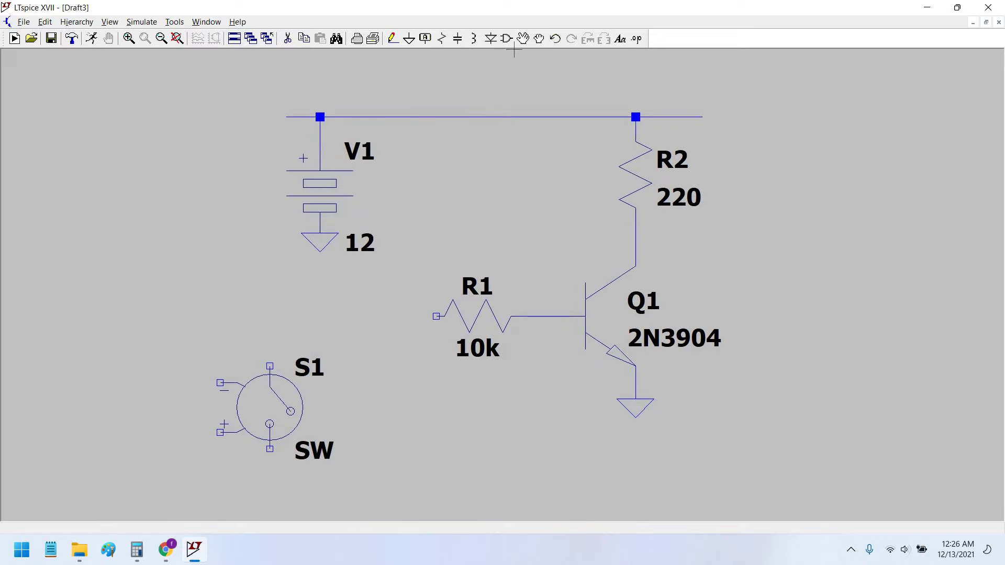
Move switch S1 just left of R1, rotated by three quarter turns so its control terminals face down.
left_click(537, 42)
left_click(253, 405)
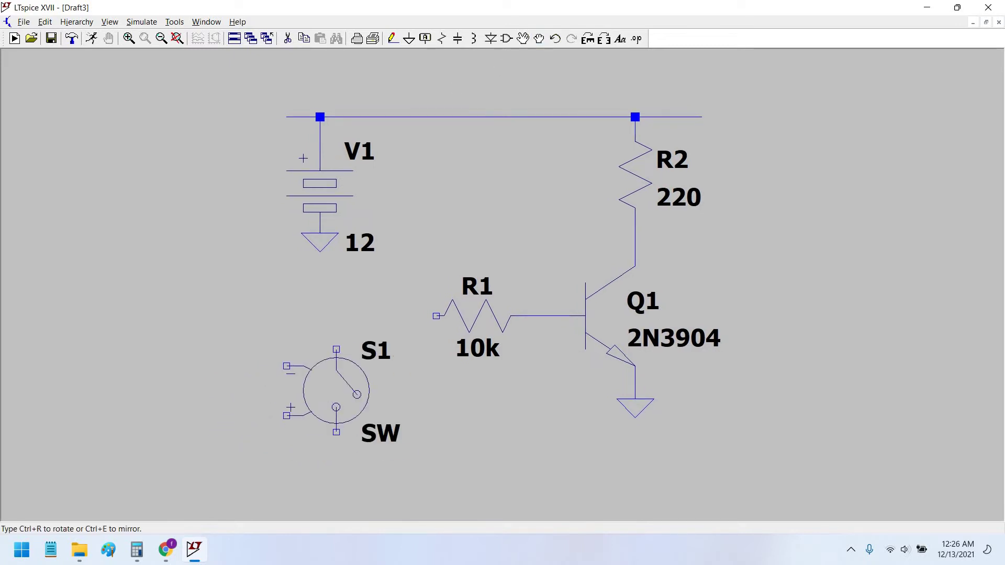
key("ctrl+r")
key("ctrl+r")
key("ctrl+r")
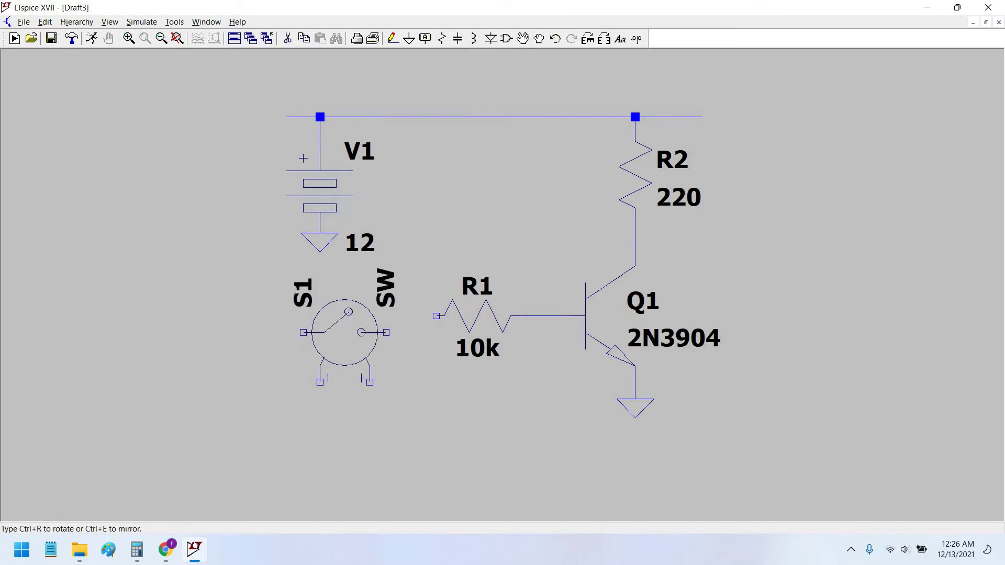
Shift R1, Q1 and its ground down level with switch S1 and wire the switch's output to R1.
left_click_drag(764, 465, 417, 249)
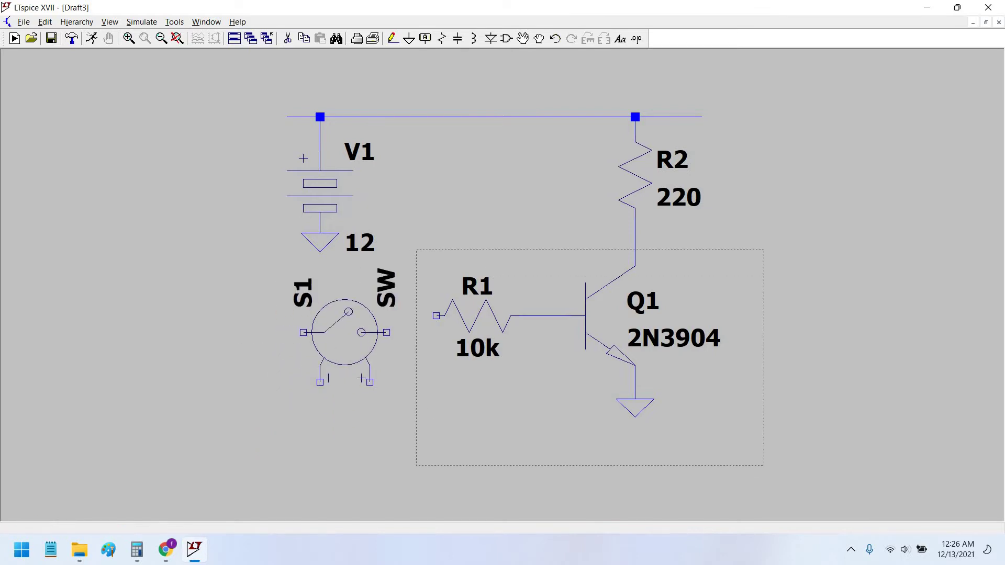
left_click(601, 254)
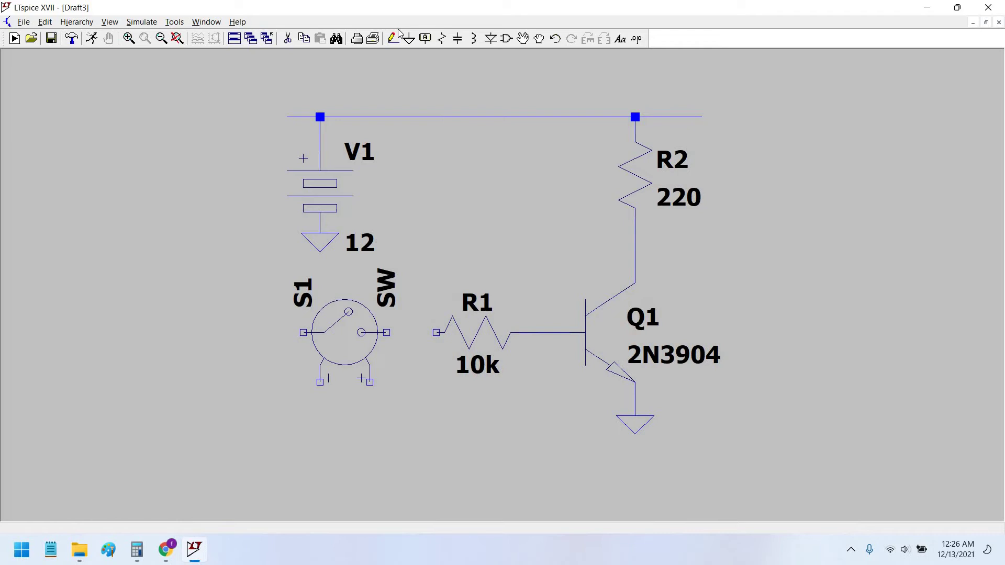
key("F3")
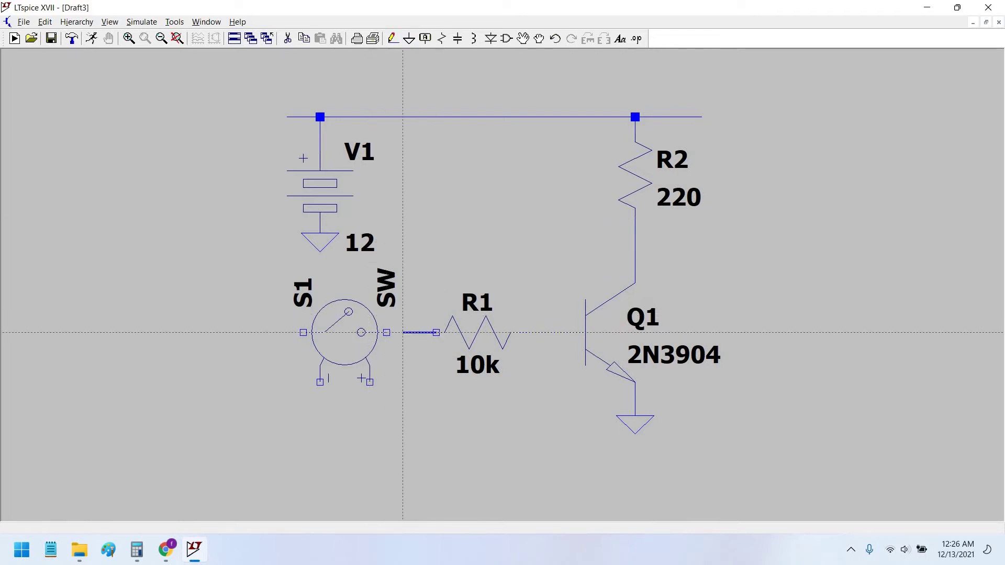
left_click(386, 332)
left_click(510, 333)
left_click(586, 333)
Shift battery V1 and its ground farther left, stretching the supply rail with them.
left_click(522, 39)
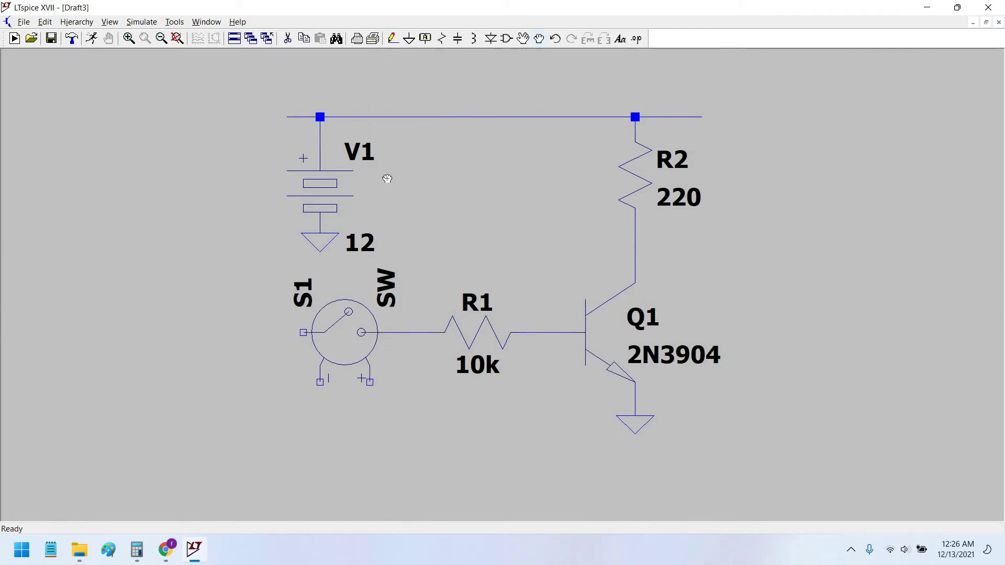
left_click_drag(213, 95, 406, 266)
left_click(257, 266)
key("Escape")
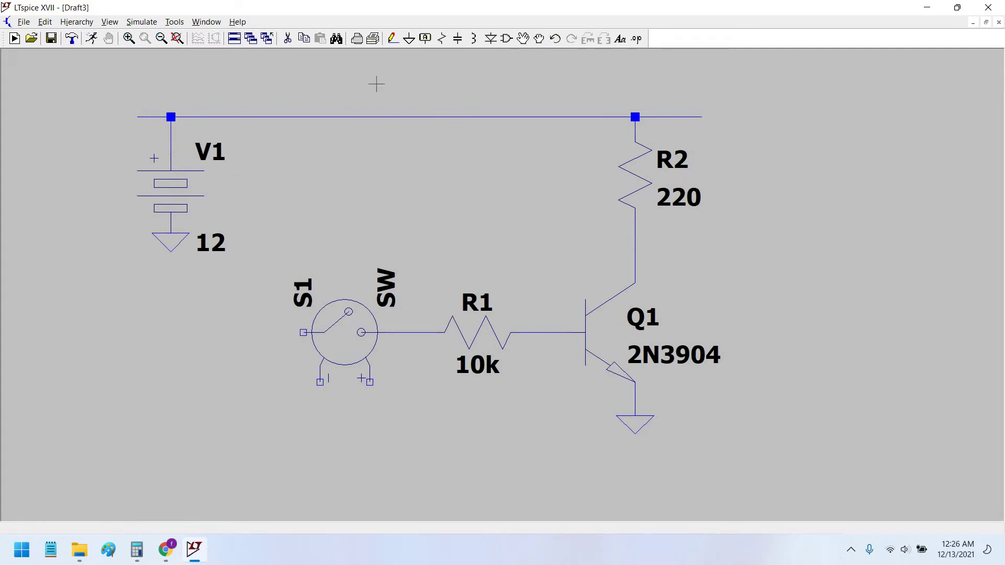
Wire the free contact of switch S1 up to the supply rail between V1 and R2.
key("F3")
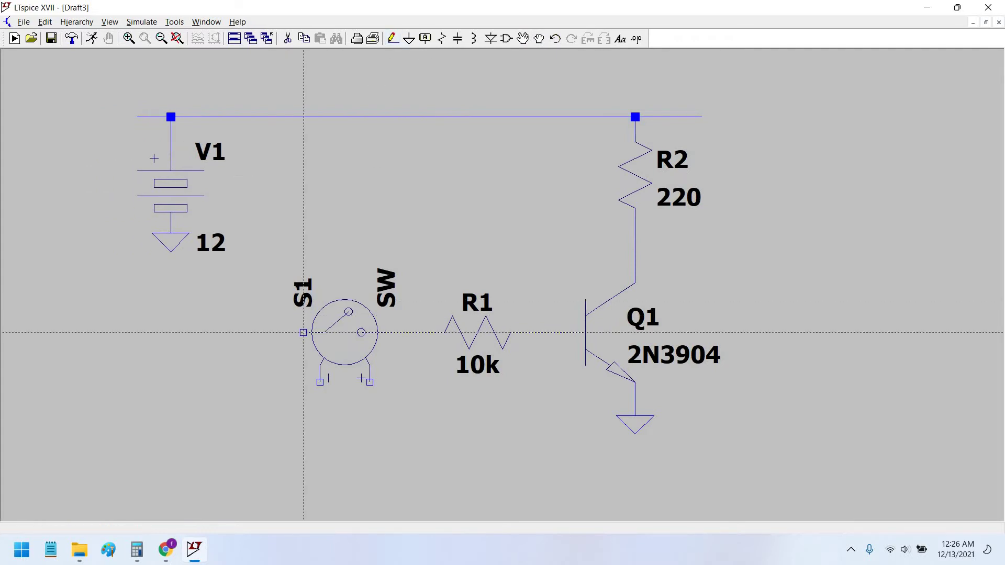
left_click(254, 332)
left_click(253, 117)
key("Escape")
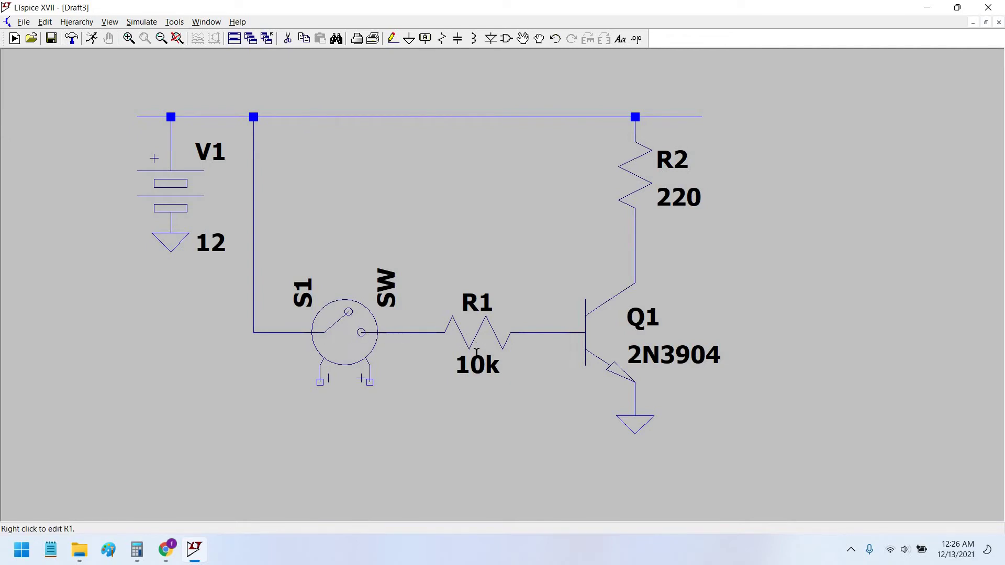
Place a voltage source symbol directly below the positive control terminal of switch S1.
left_click_drag(372, 382, 391, 402)
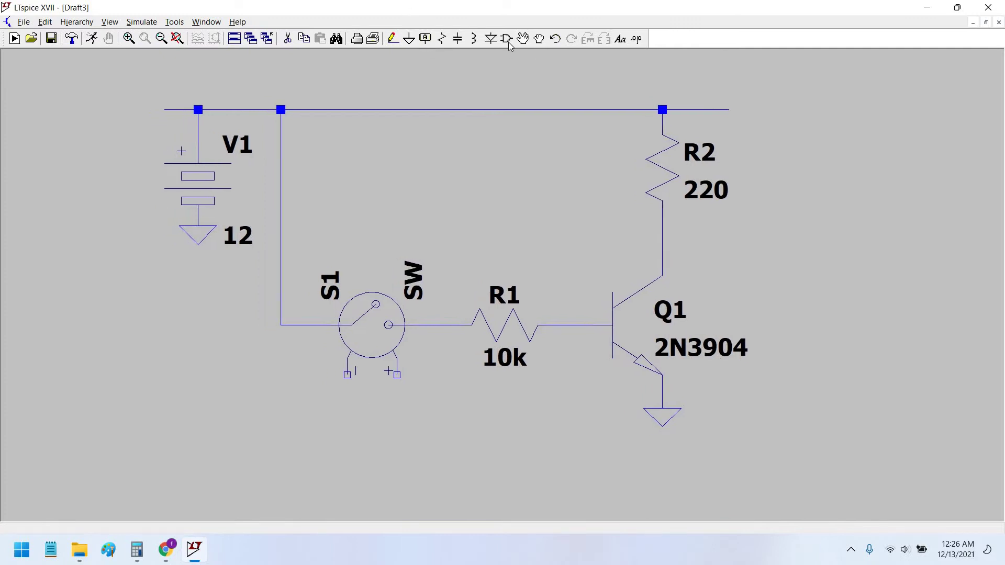
key("F2")
scroll(474, 346, "up", 2)
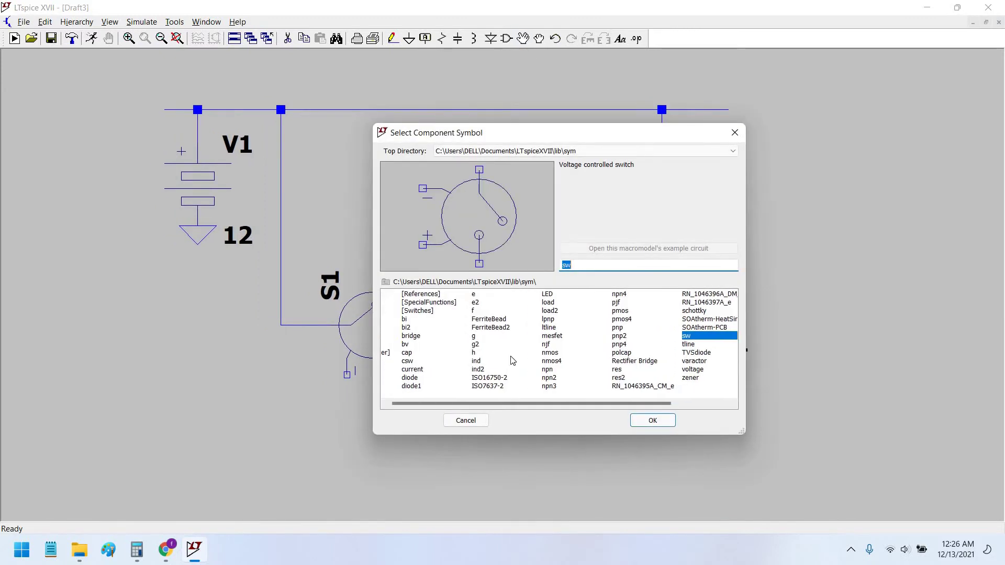
scroll(665, 373, "down", 1)
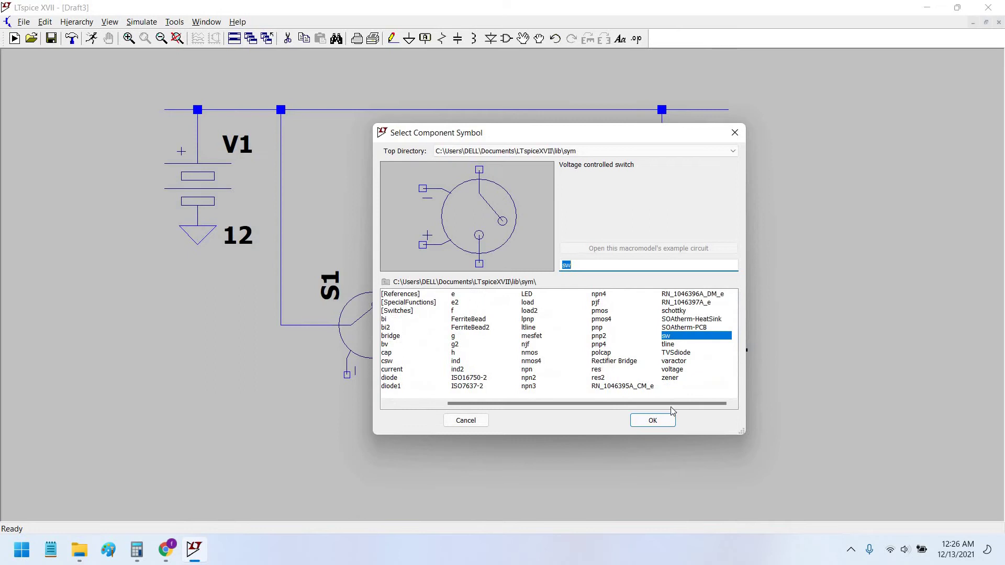
left_click(673, 369)
left_click(653, 420)
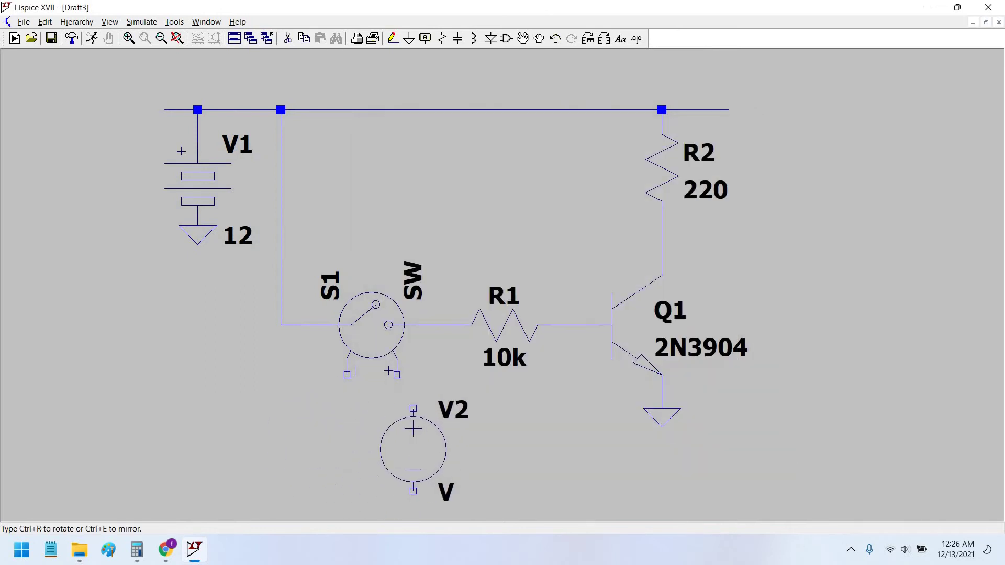
left_click(398, 449)
key("Escape")
Configure V2 as a PULSE source with Vinitial 0, Von 5, zero delay, rise and fall, Ton 10m and Tperiod 20m.
left_click_drag(431, 408, 449, 384)
right_click(436, 413)
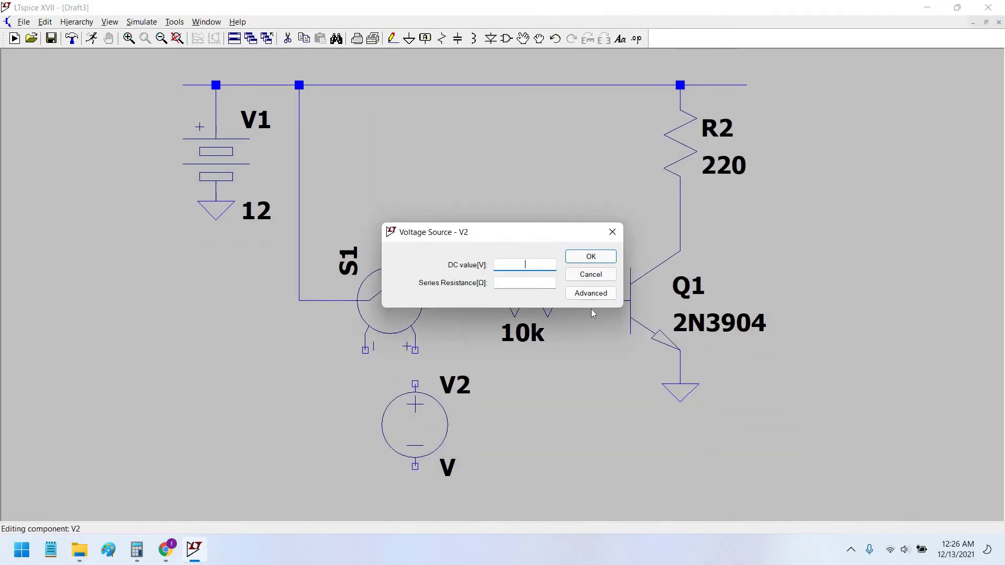
left_click(587, 297)
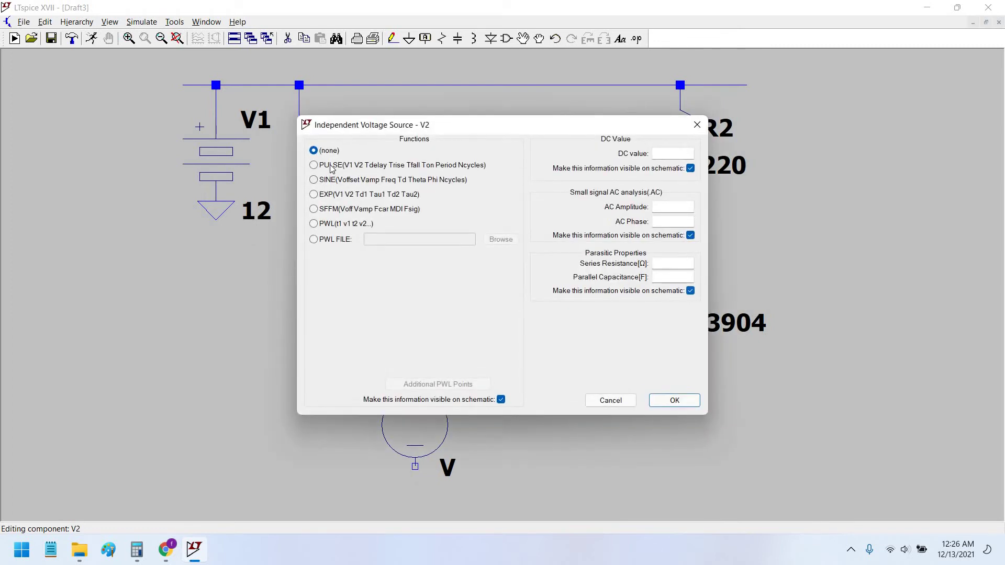
left_click(313, 165)
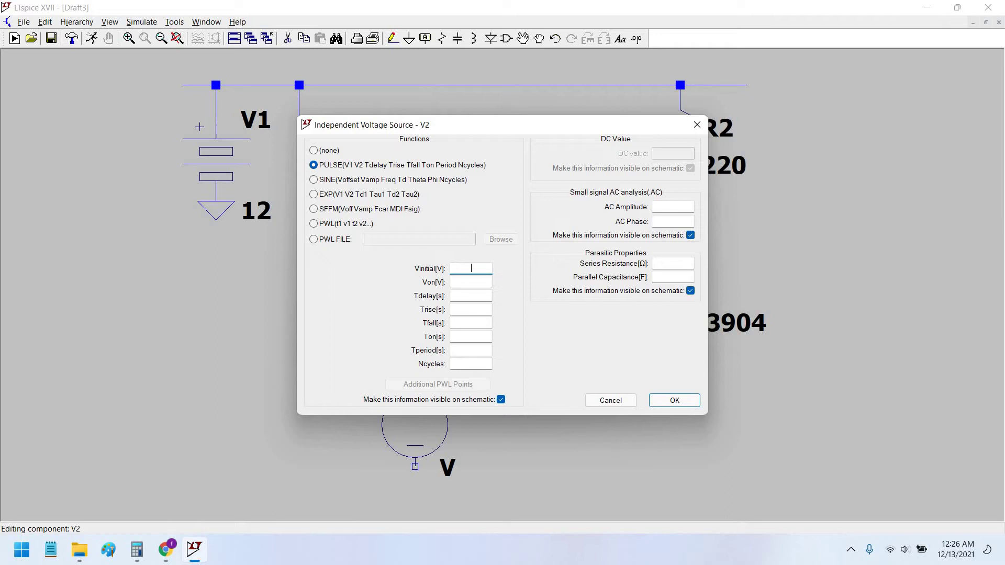
type("0")
key("Tab")
type("5")
key("Tab")
key("Tab")
key("Tab")
type("10m")
key("Tab")
left_click(680, 404)
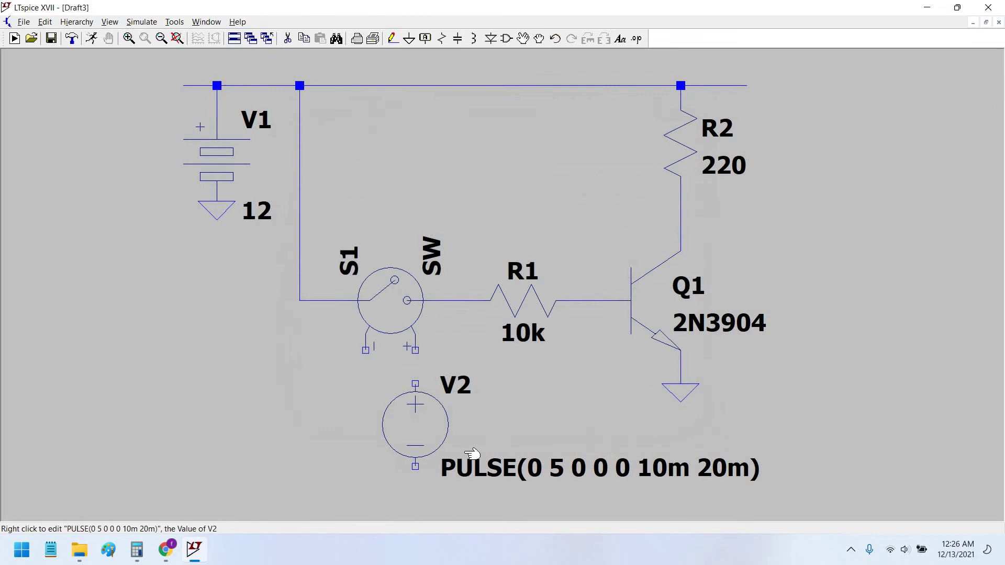
Attach ground symbols to V2's negative terminal and to the negative control terminal of switch S1.
scroll(421, 283, "down", 1)
left_click_drag(379, 193, 454, 196)
key("g")
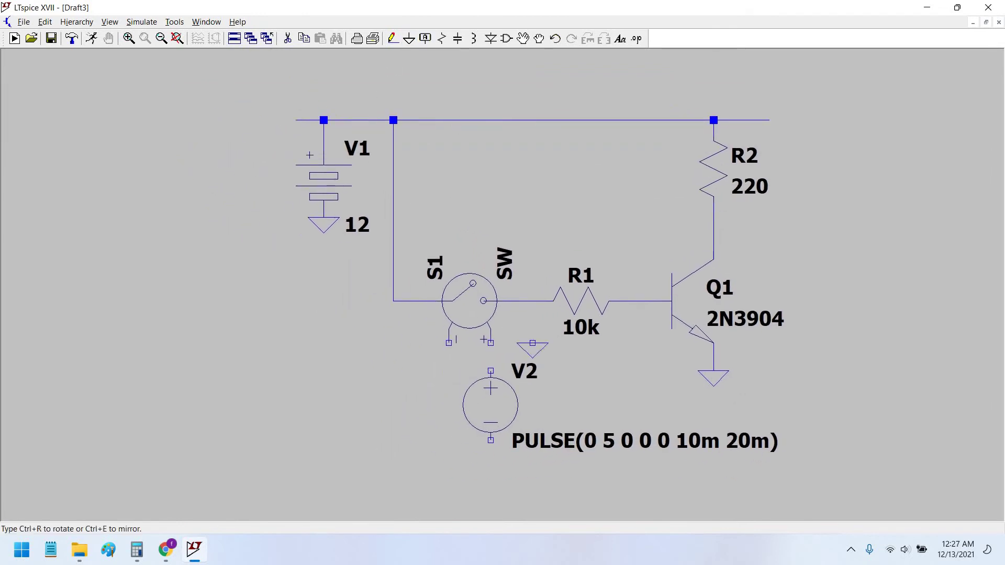
left_click(491, 441)
left_click(449, 343)
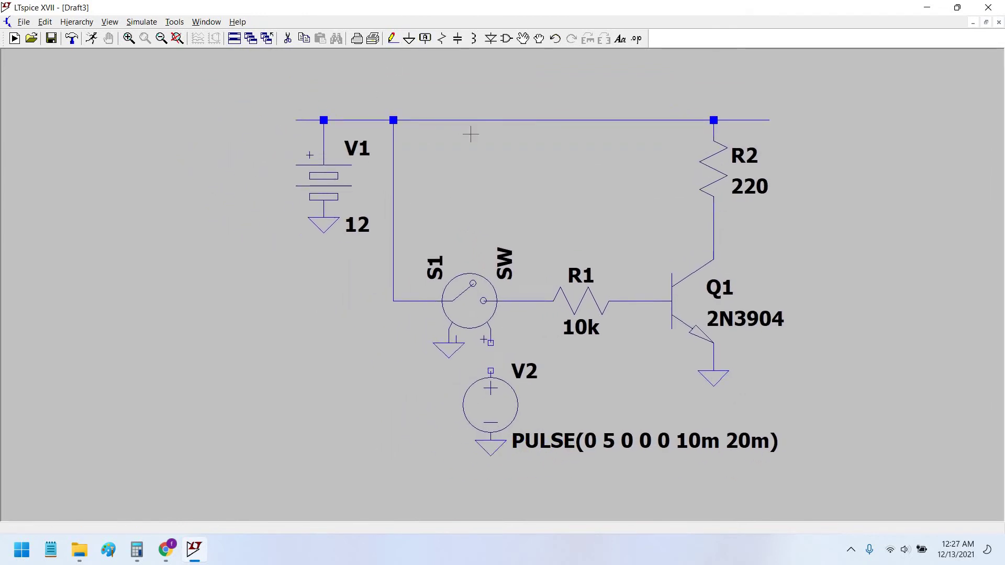
key("Escape")
Wire V2's positive terminal to the positive control terminal of switch S1.
left_click(393, 39)
left_click(491, 371)
left_click(490, 343)
right_click(597, 390)
Label the wire between R2 and Q1's collector with the net name "out", rotated to run vertically.
left_click_drag(510, 403, 474, 402)
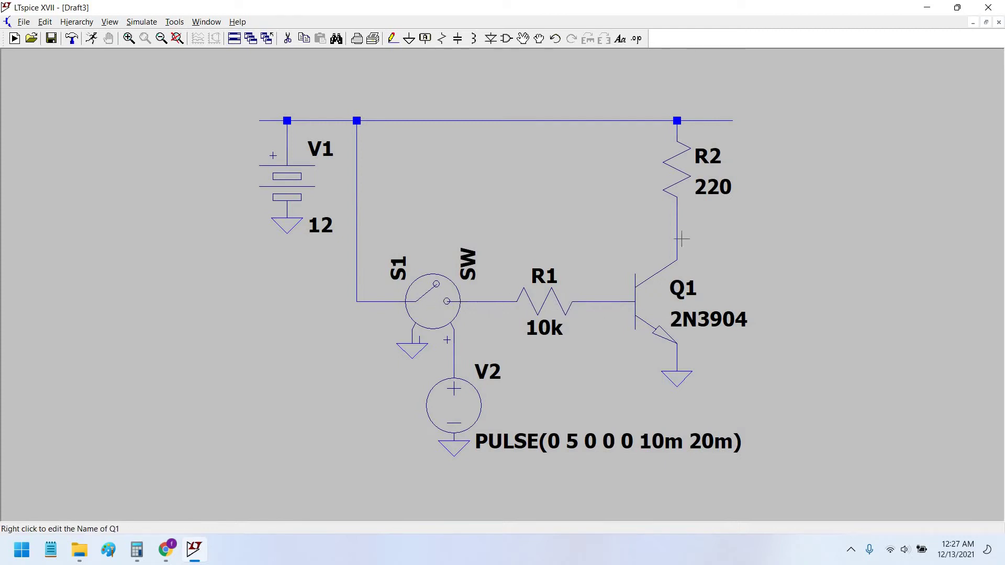
left_click_drag(670, 237, 597, 234)
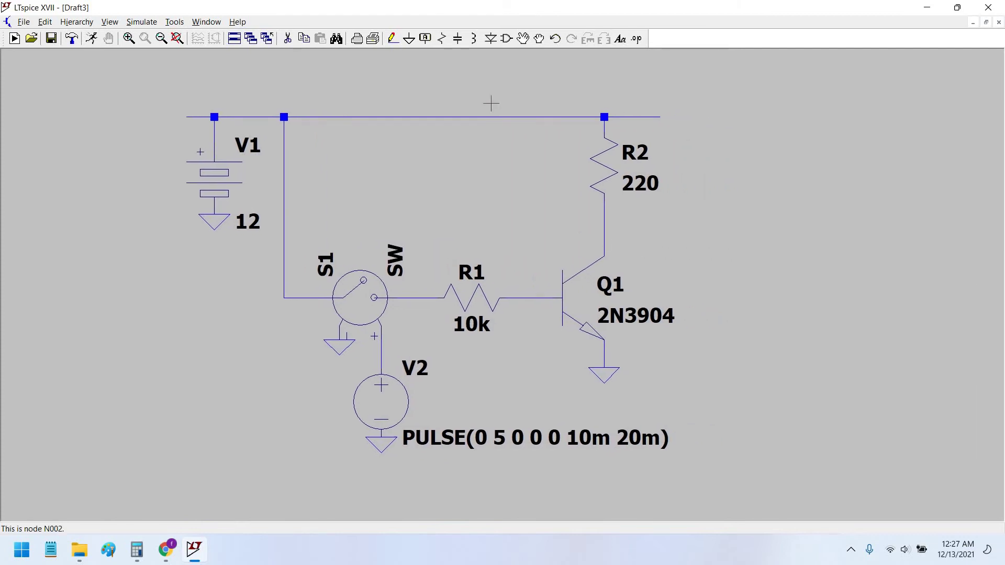
left_click(430, 39)
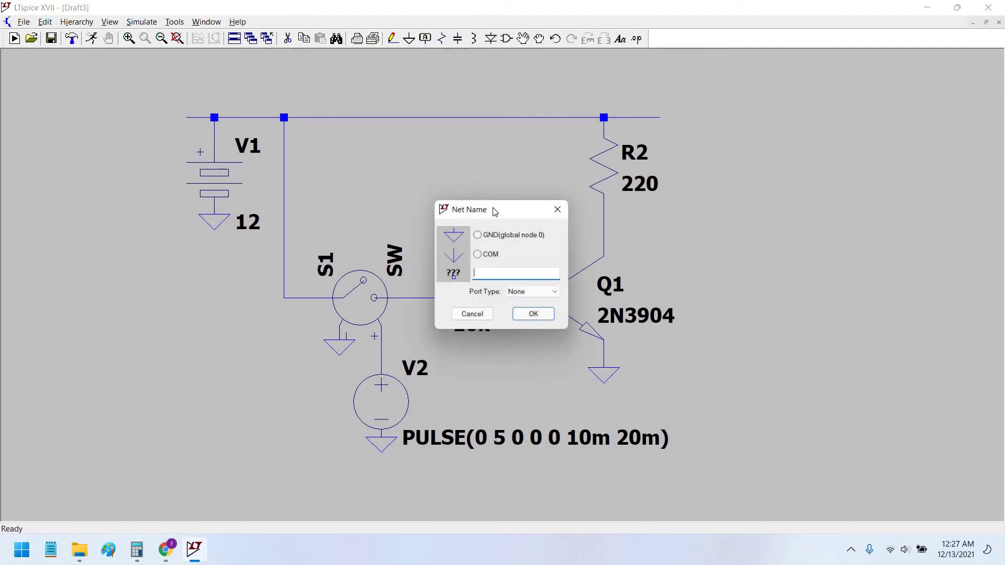
key("Return")
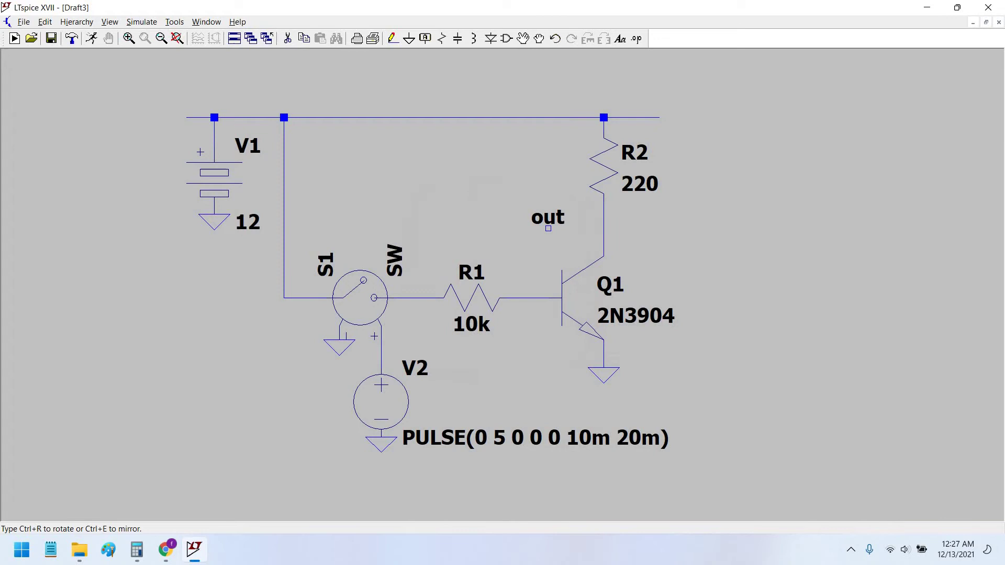
key("ctrl+r")
left_click(604, 228)
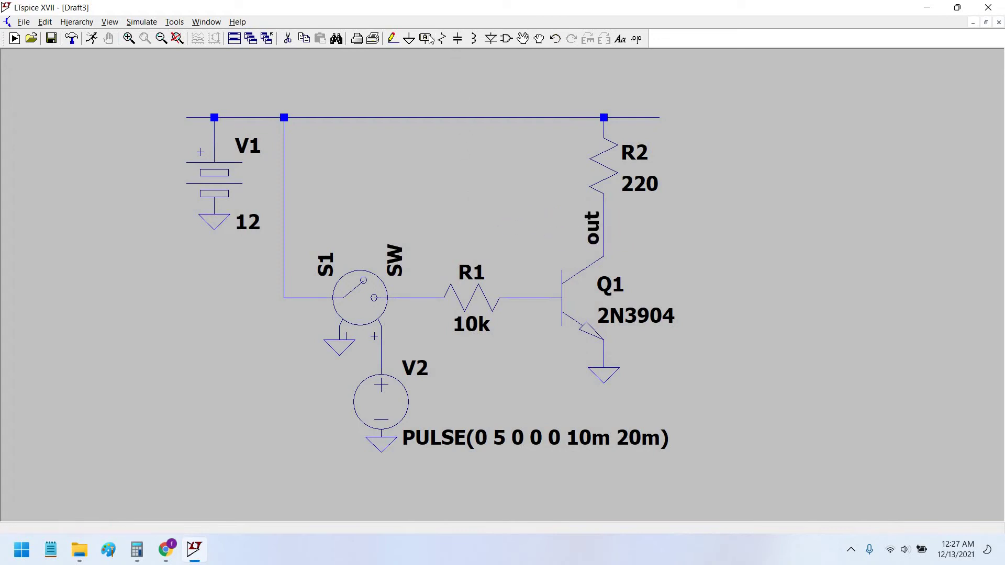
Label the wire between switch S1 and resistor R1 with the net name "in".
key("F4")
type("in")
key("Return")
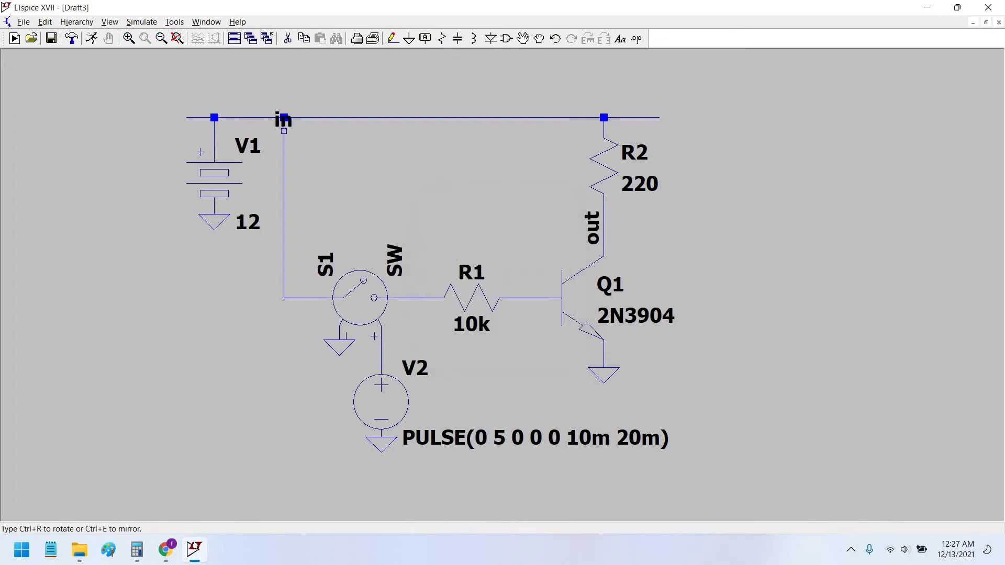
left_click(423, 298)
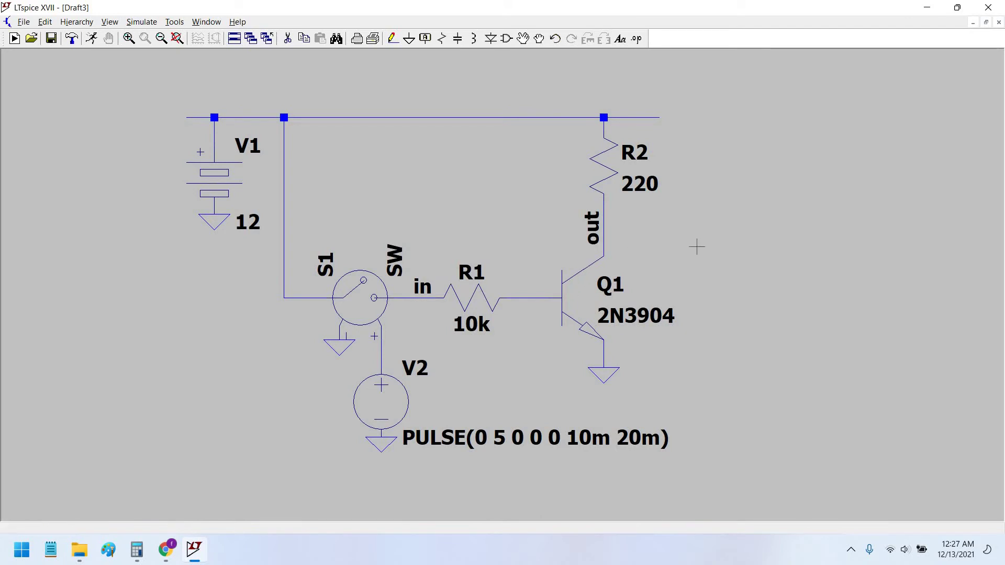
Set up a transient analysis with a stop time of 100m and start the simulation.
left_click_drag(690, 265, 638, 250)
scroll(684, 264, "down", 1)
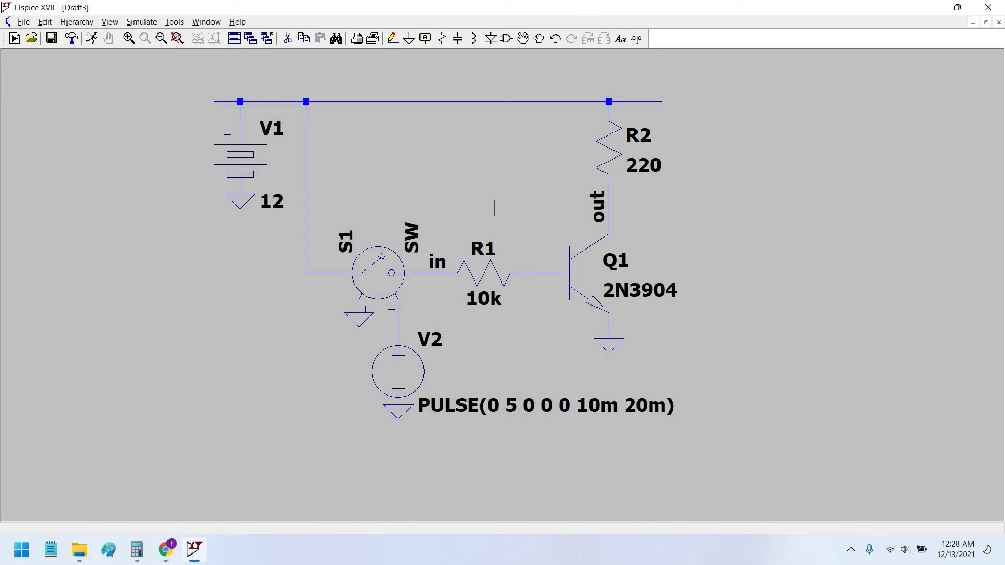
left_click_drag(495, 208, 466, 206)
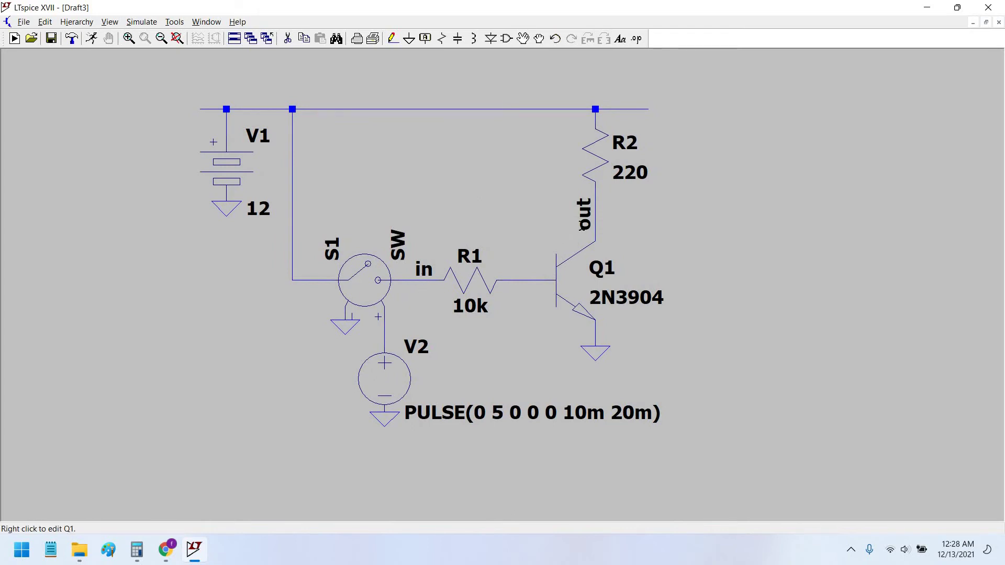
left_click_drag(545, 215, 540, 185)
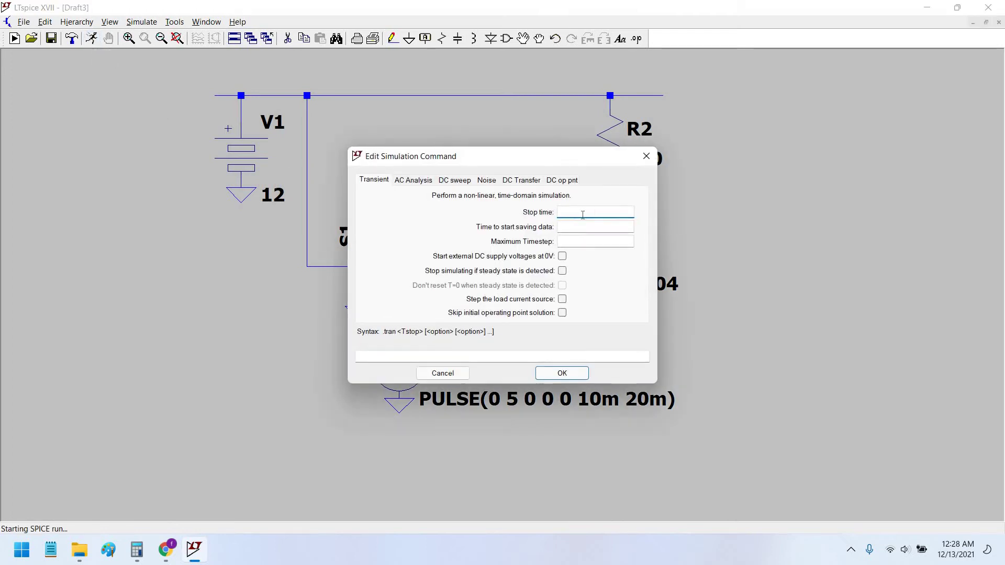
type("100m")
key("Return")
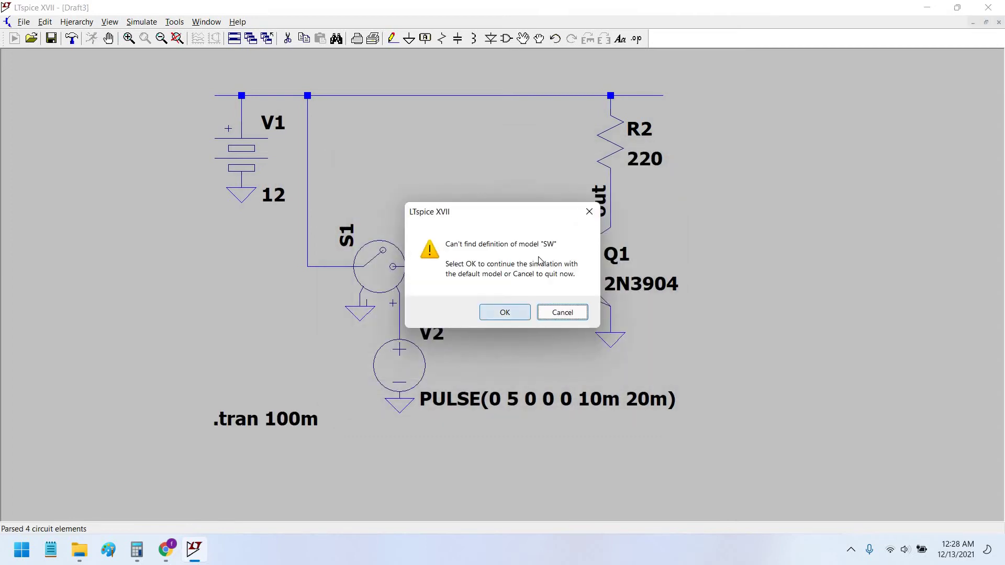
Continue the simulation with the default switch model, then close the waveform window.
left_click(511, 317)
left_click(713, 110)
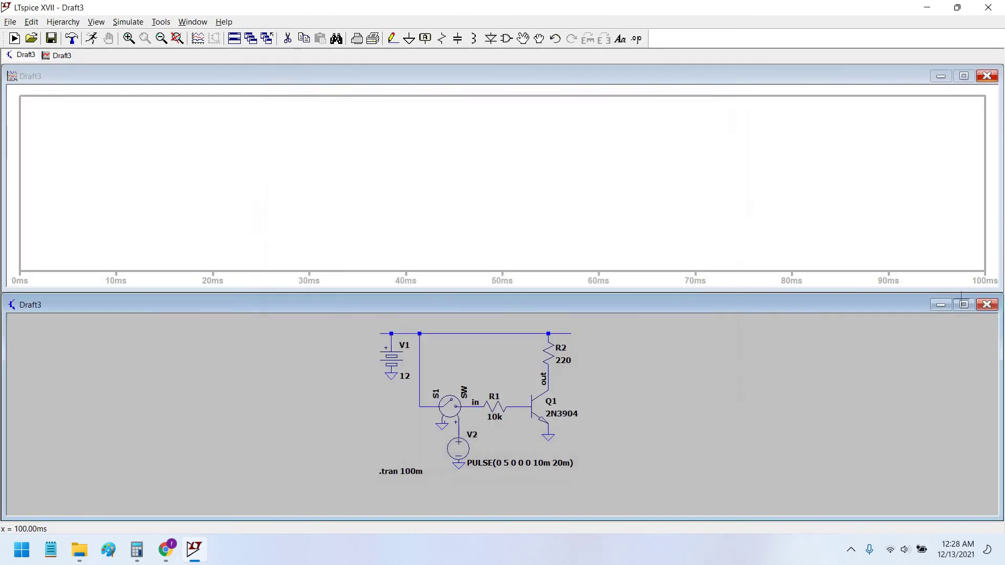
left_click(988, 76)
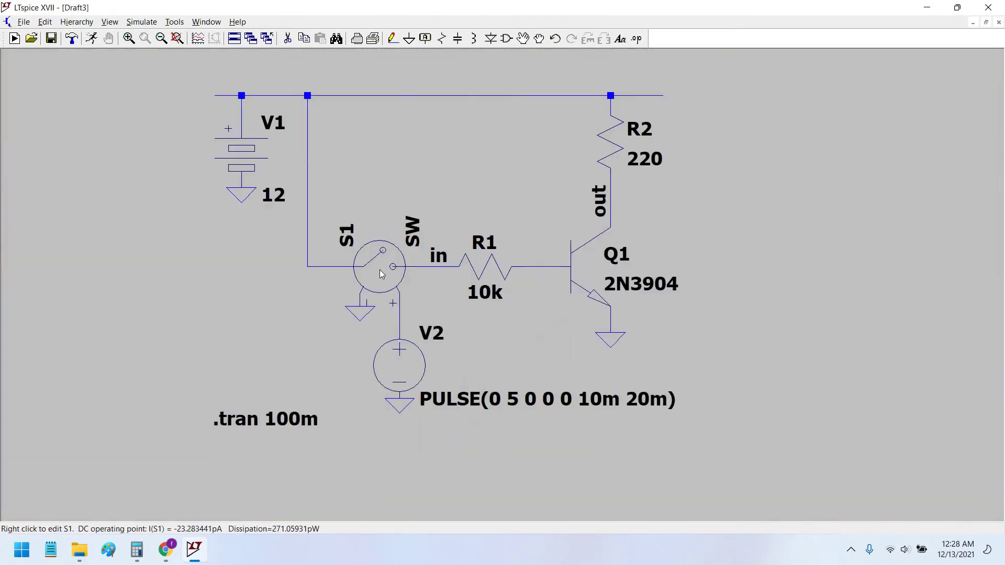
right_click(385, 271)
key("Escape")
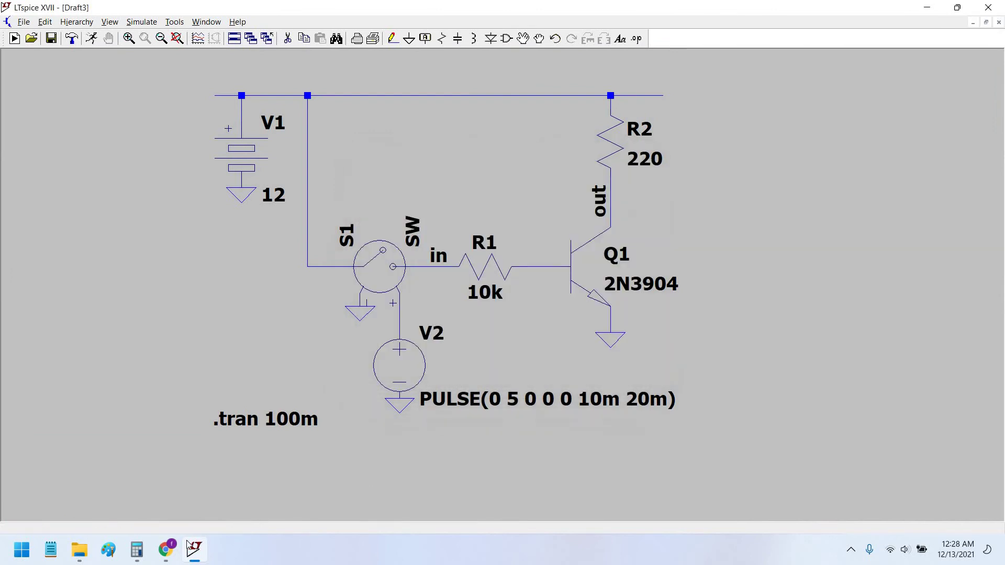
Switch to Chrome and copy the example line ".model MYSW SW(Ron=1 Roff=1Meg Vt=.5 Vh=-.4)" from the voltage-controlled switches article.
mouse_move(165, 549)
left_click(231, 476)
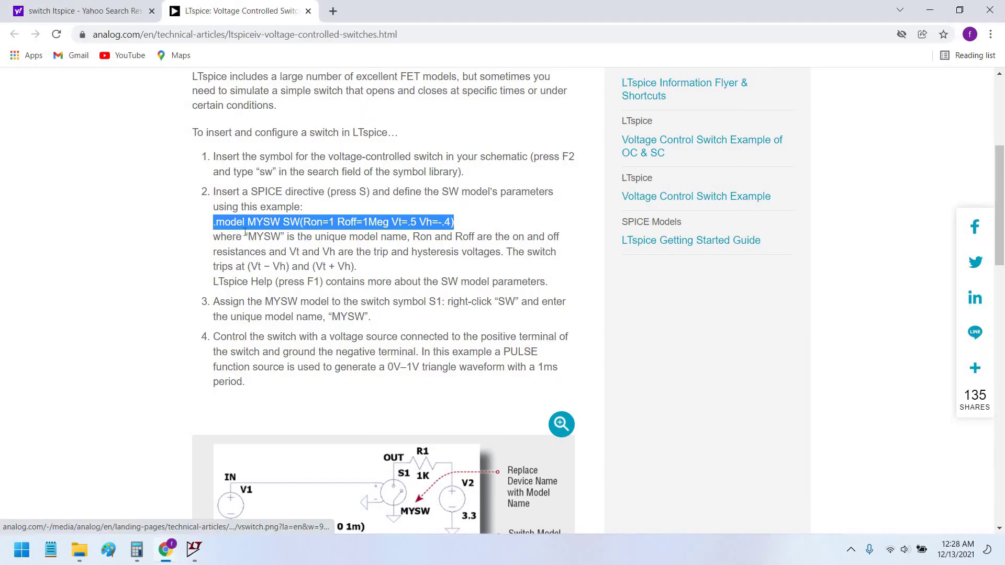
left_click_drag(1003, 220, 1004, 152)
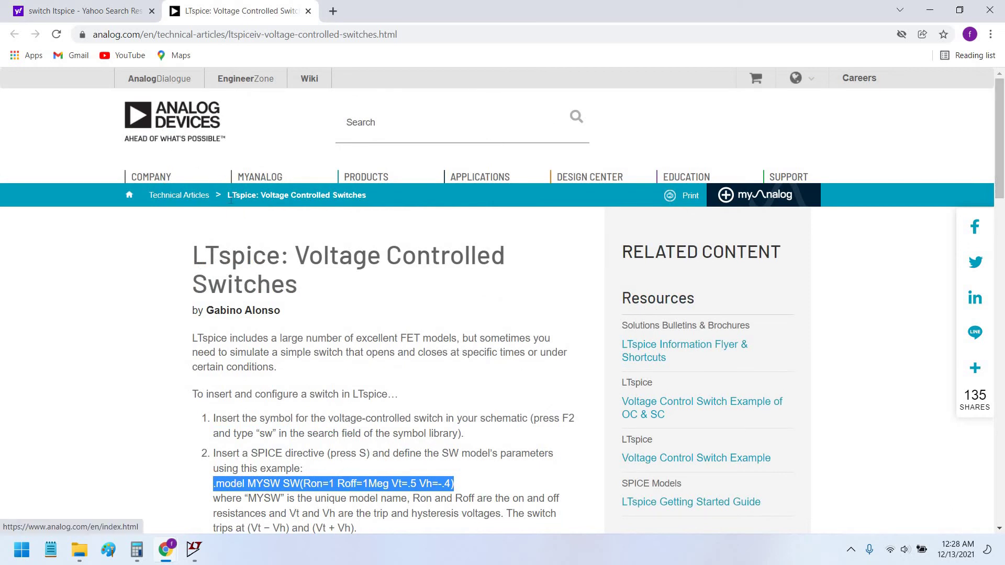
scroll(195, 189, "down", 1)
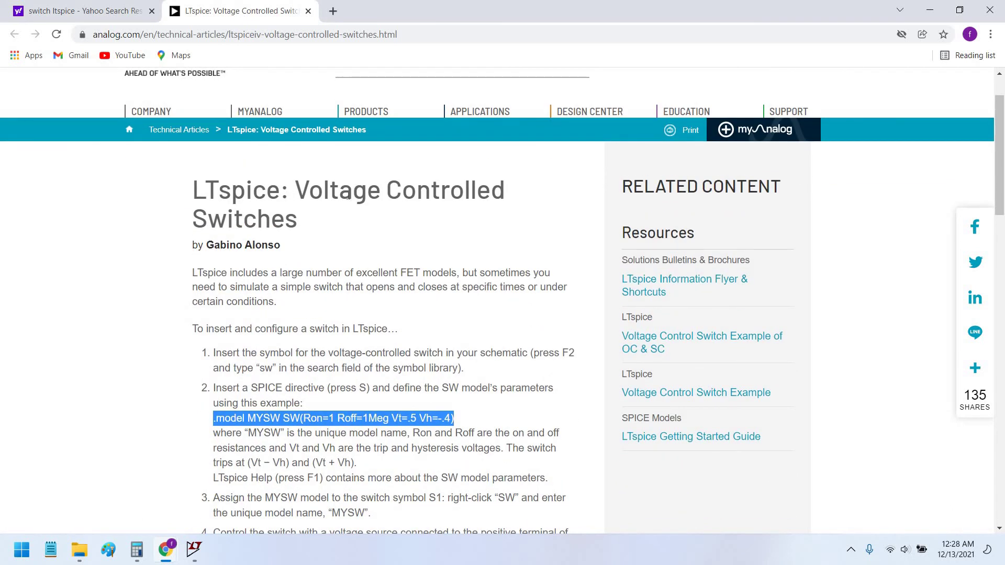
scroll(283, 287, "down", 1)
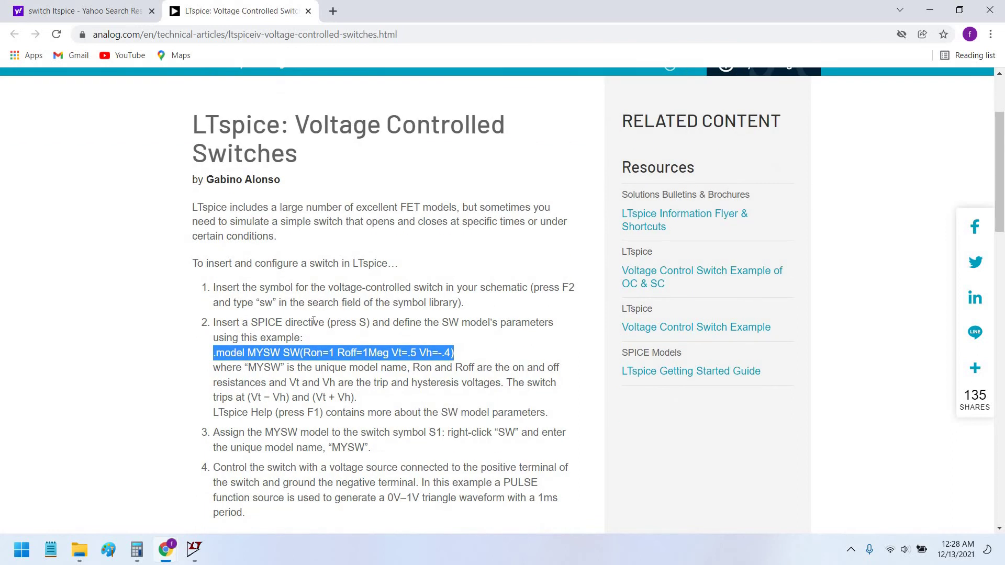
scroll(314, 320, "down", 2)
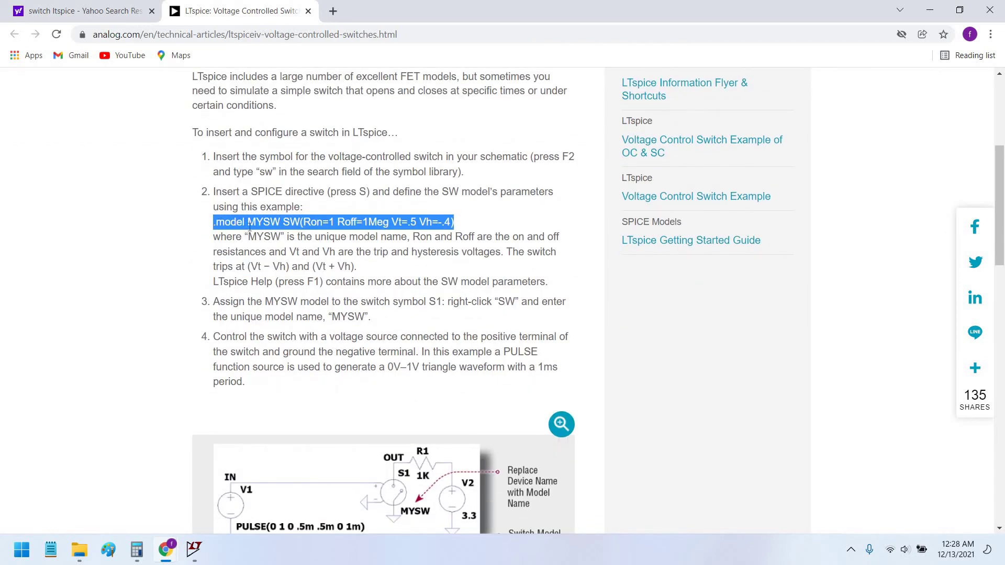
right_click(254, 226)
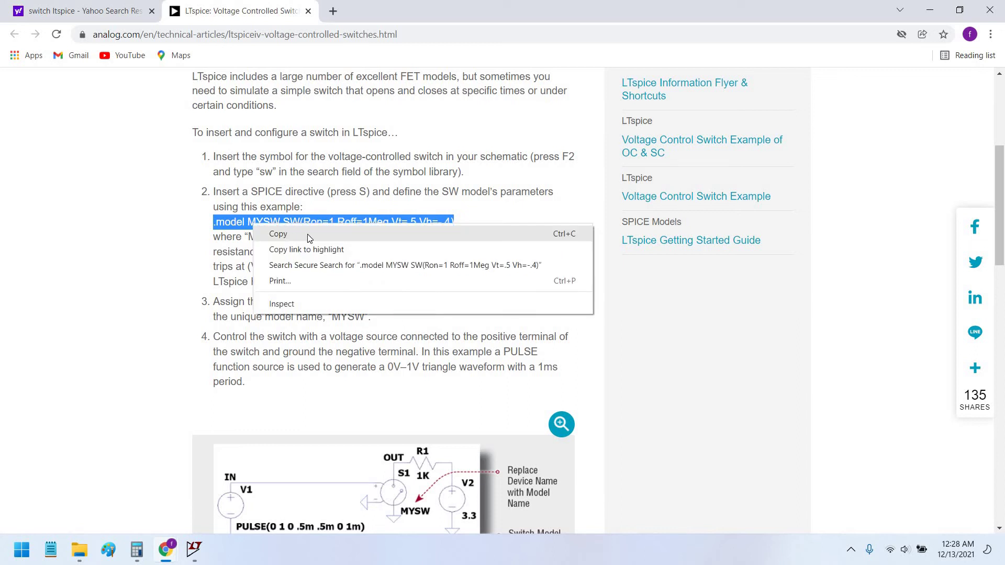
left_click(307, 234)
scroll(387, 293, "down", 4)
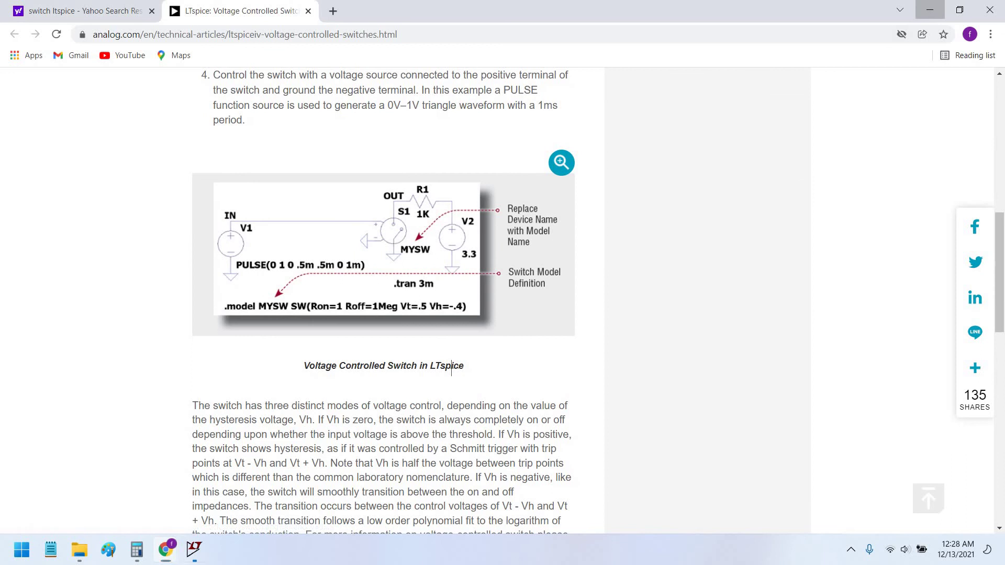
Return to LTspice and place the copied MYSW model line as a SPICE directive below the .tran command.
left_click(925, 11)
left_click(637, 39)
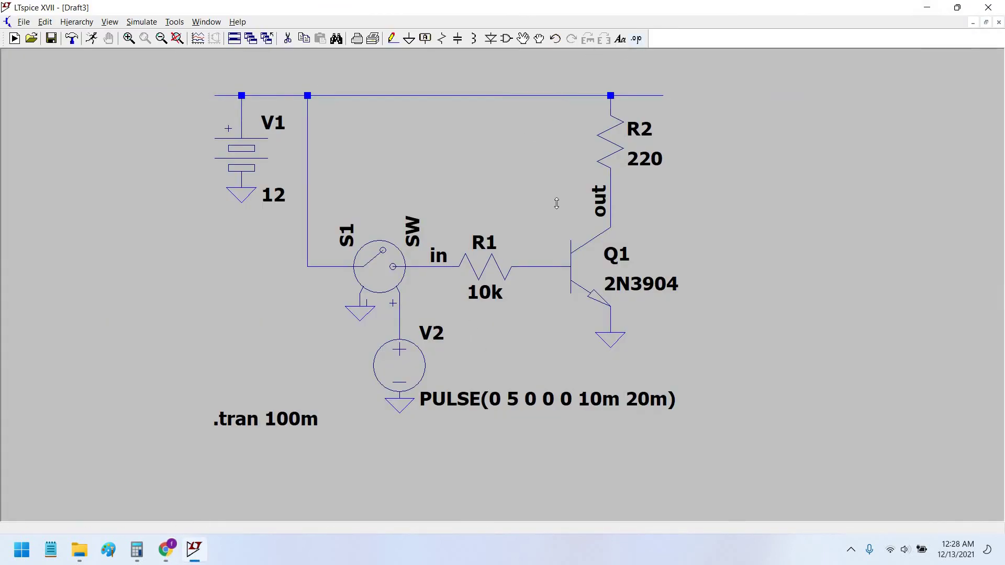
key("ctrl+v")
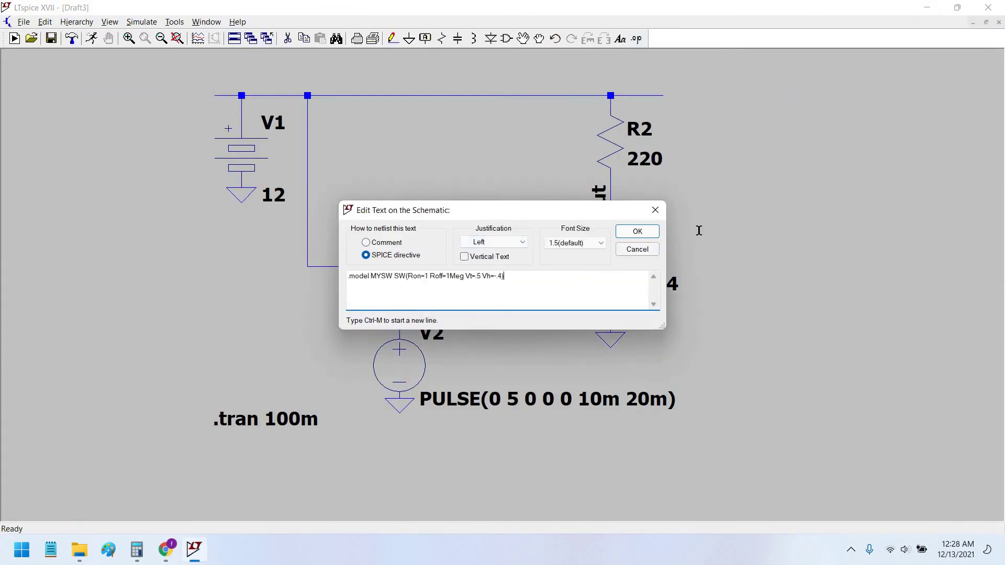
left_click(637, 232)
left_click(229, 453)
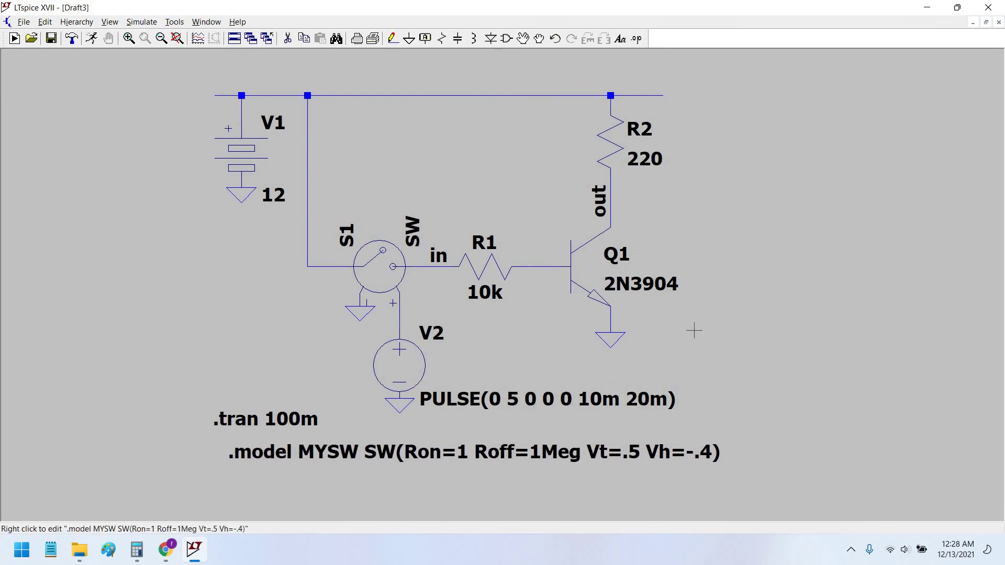
Try rerunning the simulation, cancel it, and set switch S1's value to the model name MYSW.
left_click(92, 39)
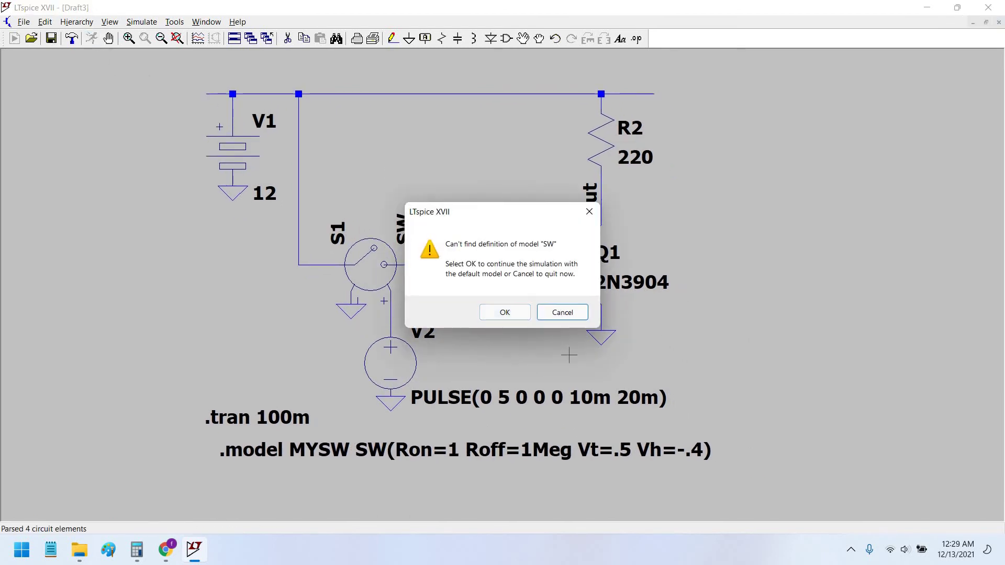
left_click(561, 312)
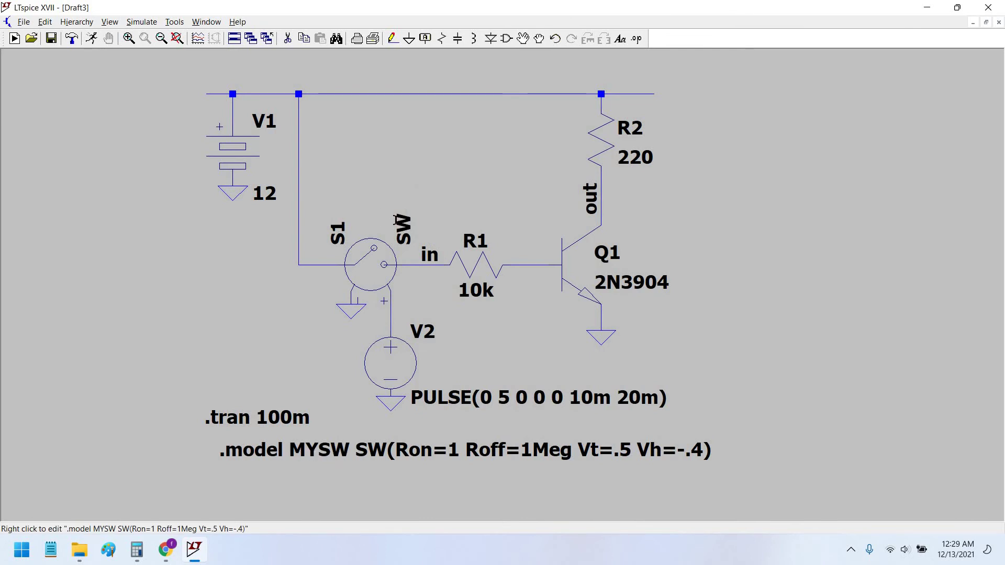
right_click(409, 253)
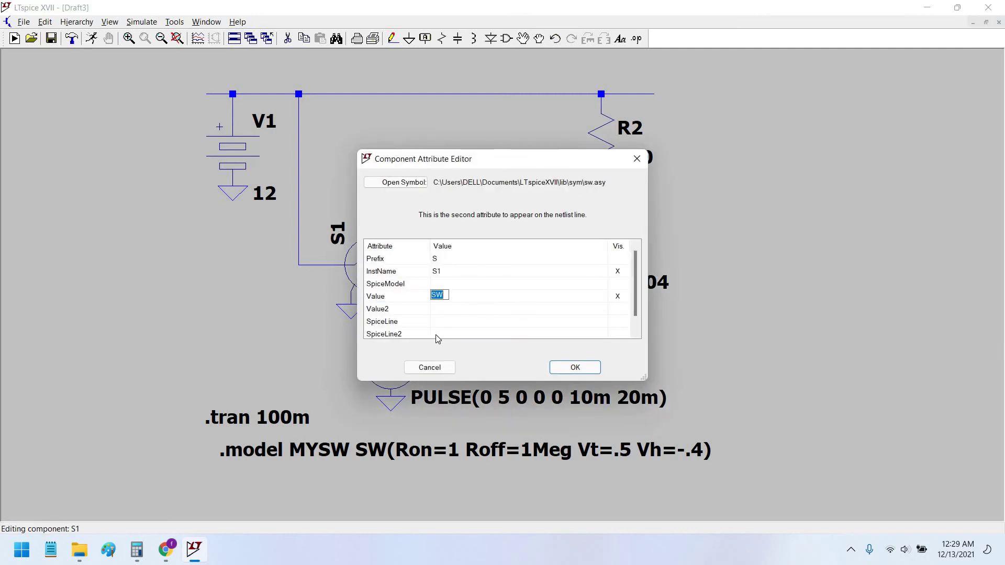
type("MYSW")
key("Return")
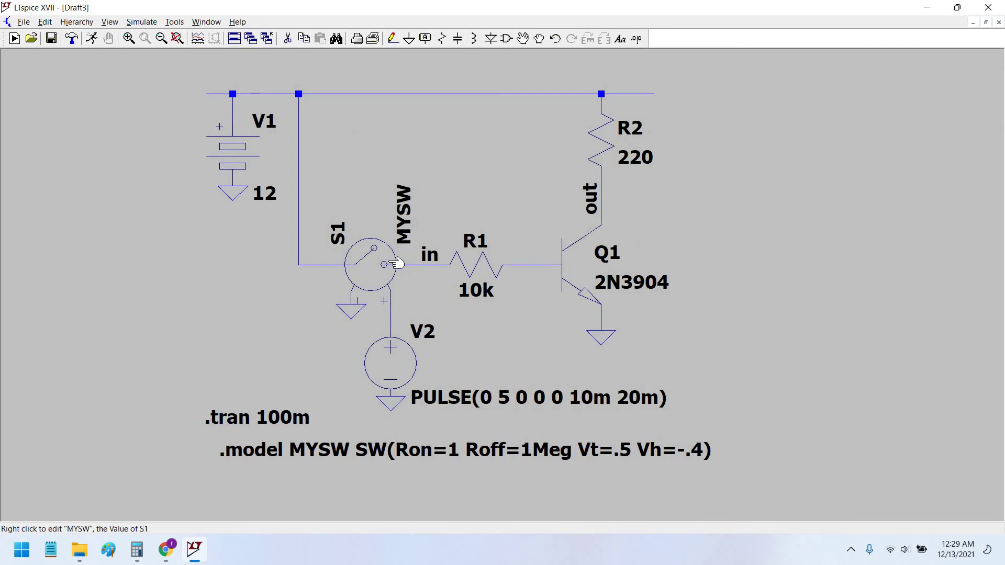
right_click(398, 264)
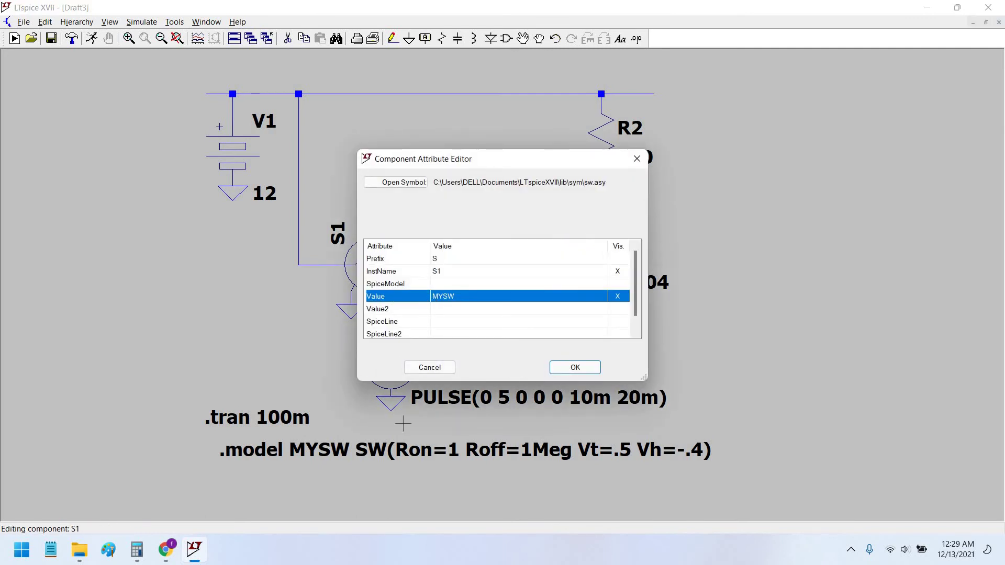
key("Return")
Run the transient simulation and plot the voltage of the "in" net.
scroll(320, 470, "down", 1)
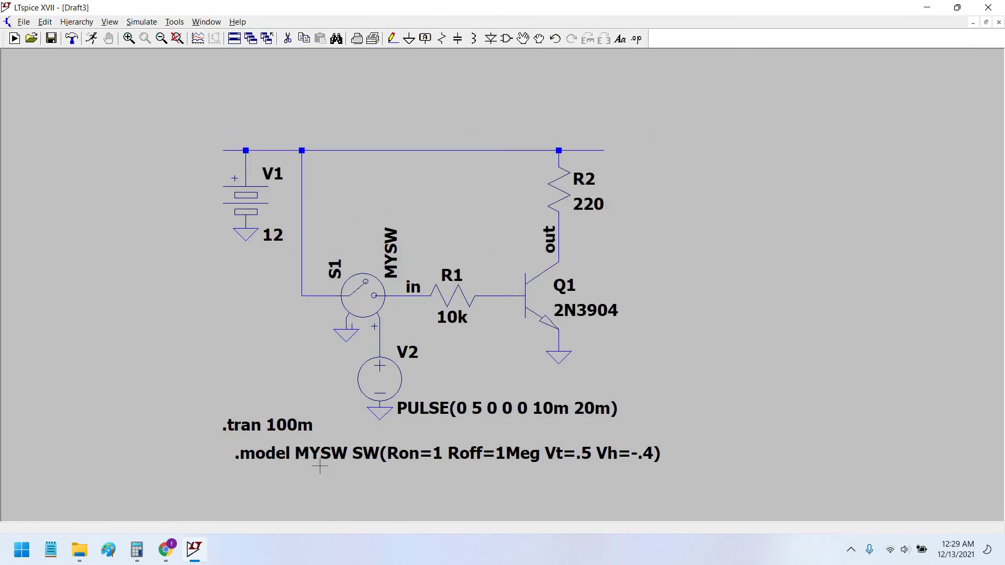
scroll(317, 461, "up", 4)
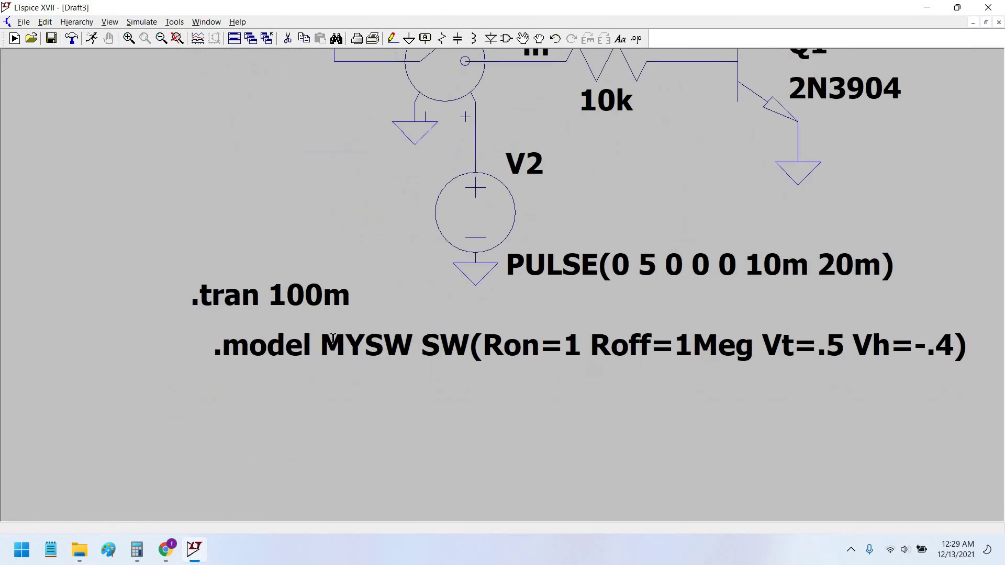
scroll(413, 377, "down", 4)
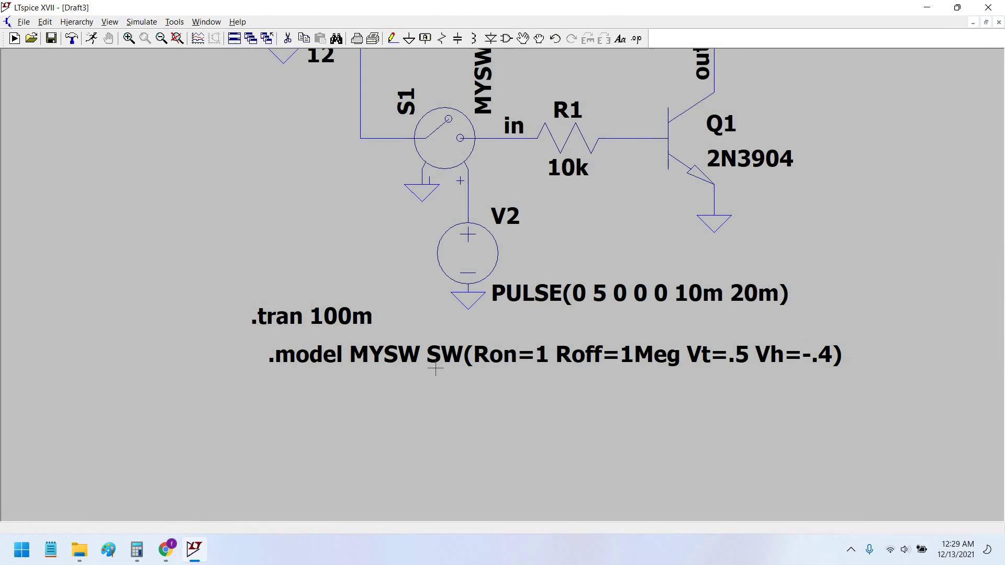
left_click_drag(582, 305, 578, 305)
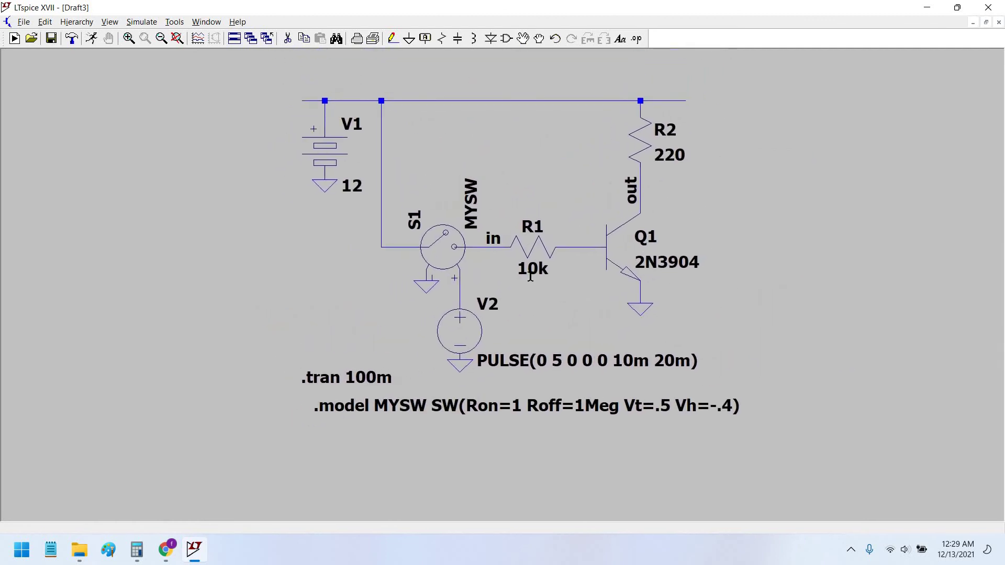
left_click(92, 42)
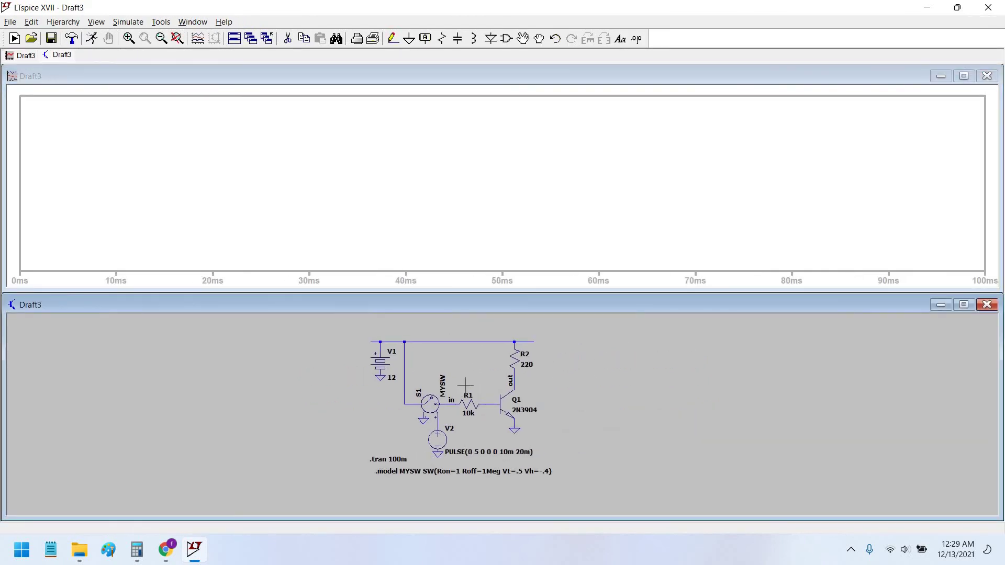
scroll(459, 379, "up", 2)
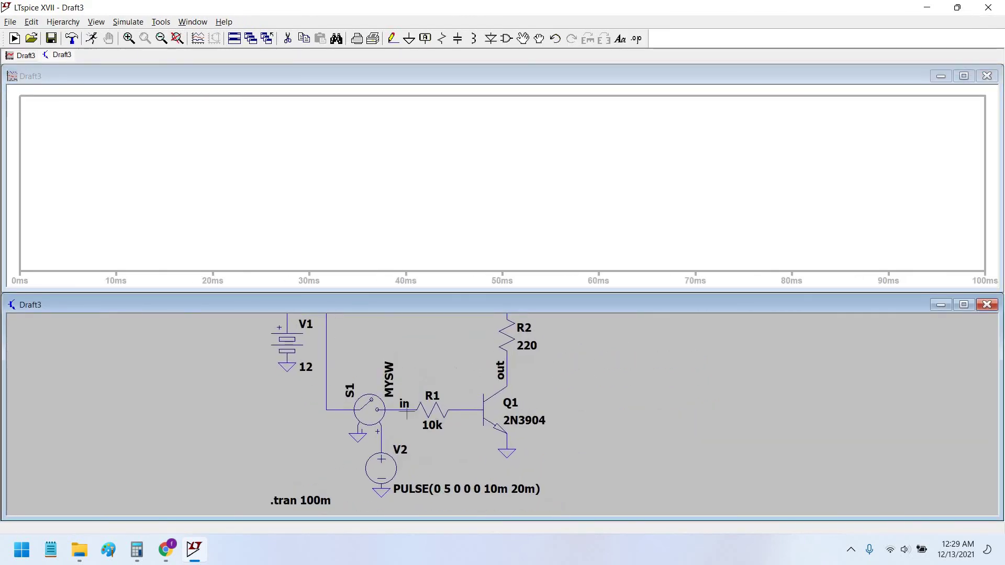
left_click(401, 421)
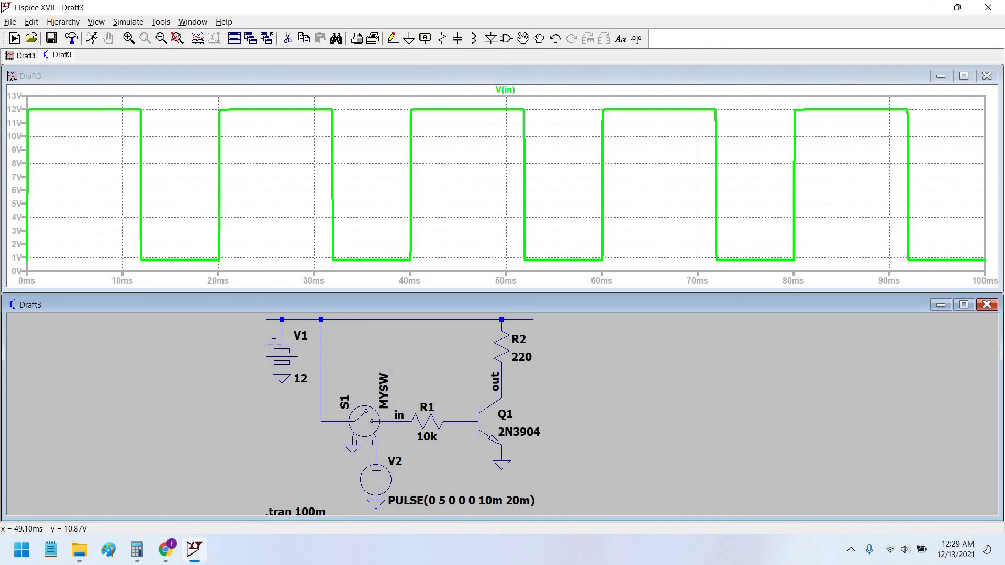
Add the voltage of the "out" net at Q1's collector to the same plot.
left_click(827, 79)
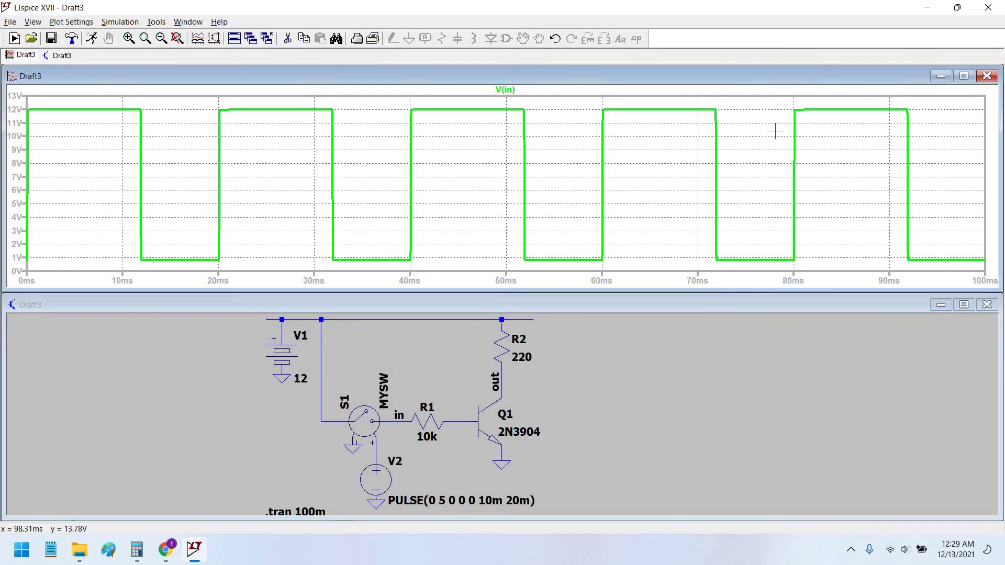
left_click(508, 398)
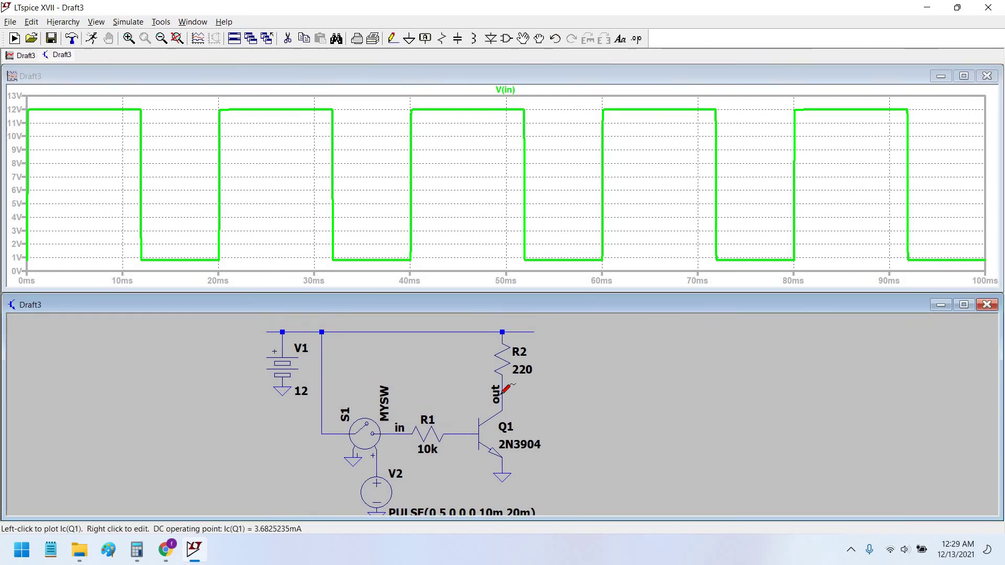
left_click(500, 394)
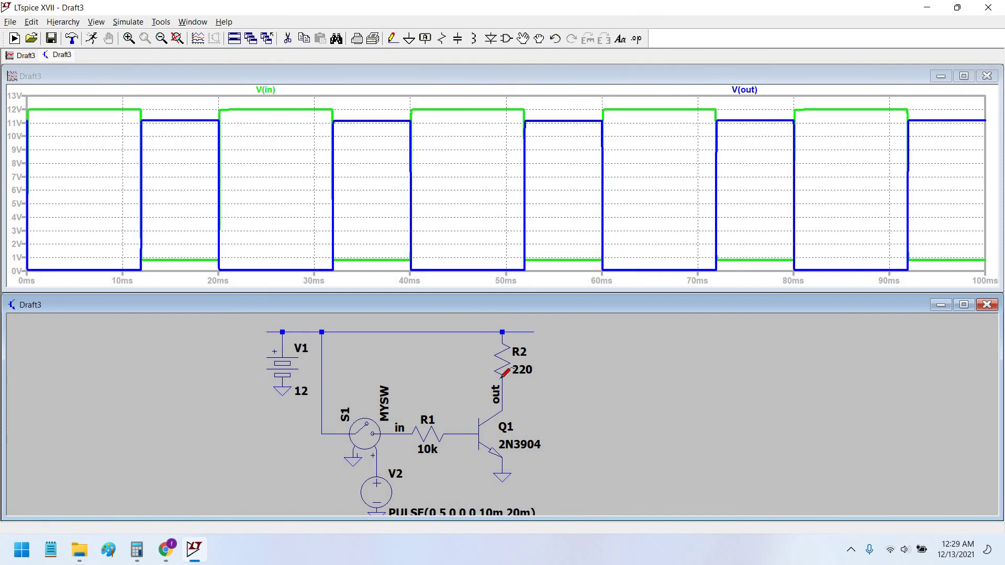
left_click(756, 112)
left_click(745, 89, "ctrl")
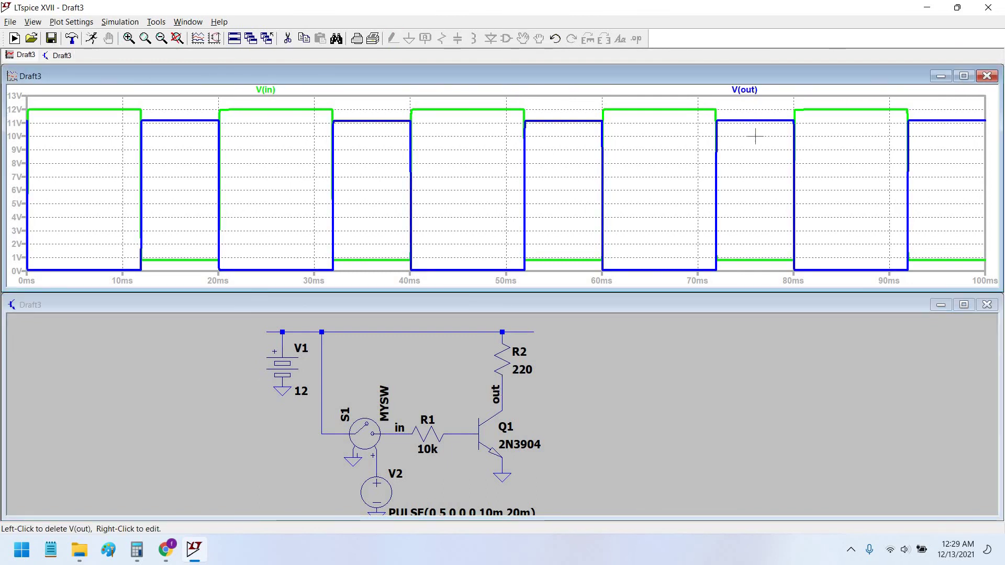
Add a second plot pane, plot the "out" net voltage there separately from V(in), and view both waveforms enlarged before restoring the plot window.
right_click(786, 199)
left_click(785, 203)
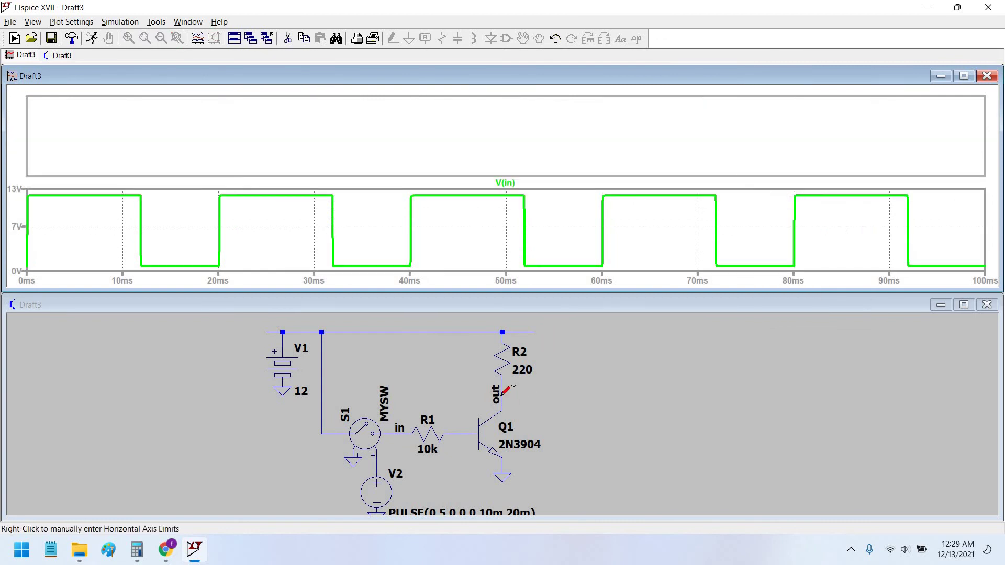
left_click(501, 394)
left_click(964, 76)
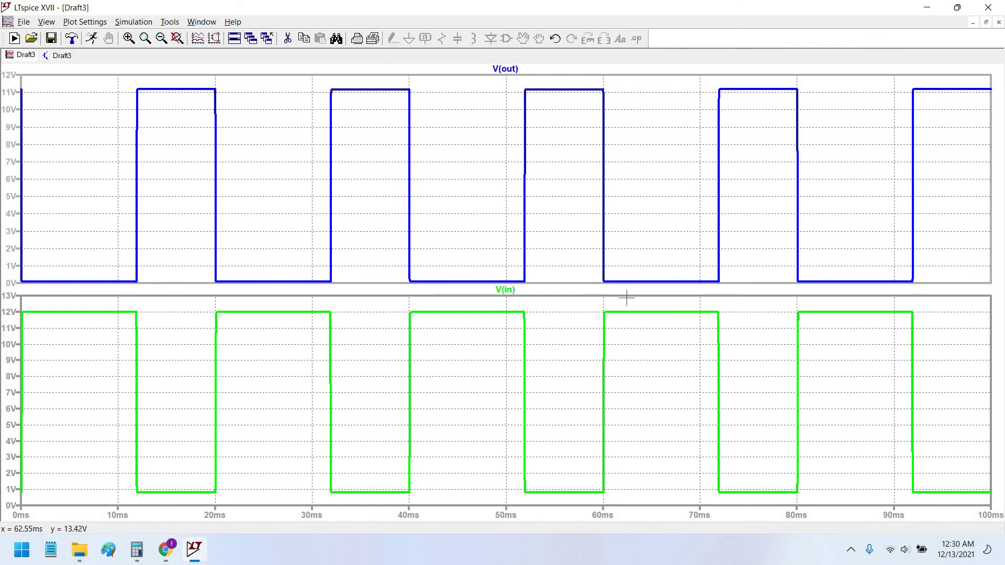
left_click(987, 22)
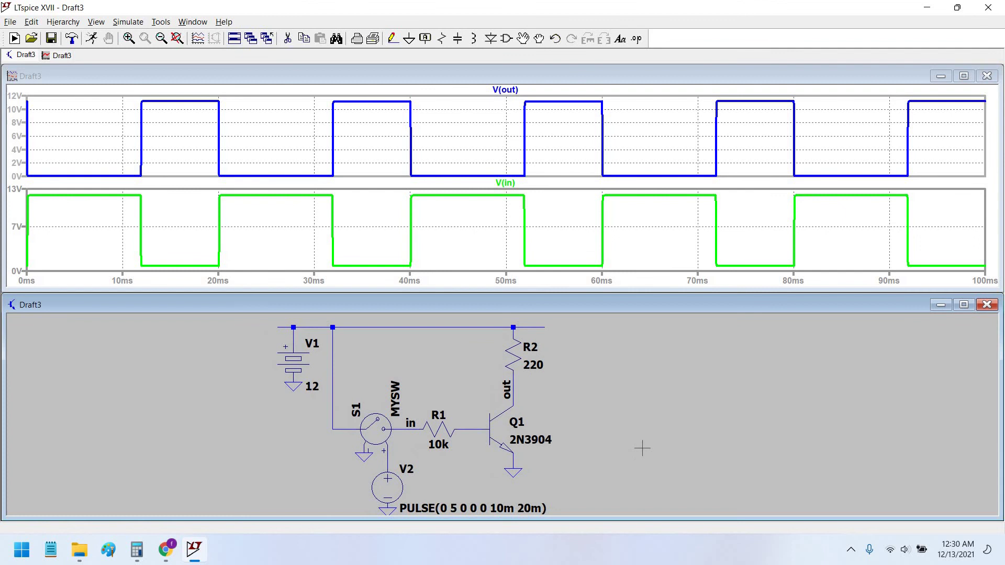
Examine the whole transistor switch schematic below the waveforms, including the .tran command and the MYSW model directive.
left_click_drag(640, 454, 671, 442)
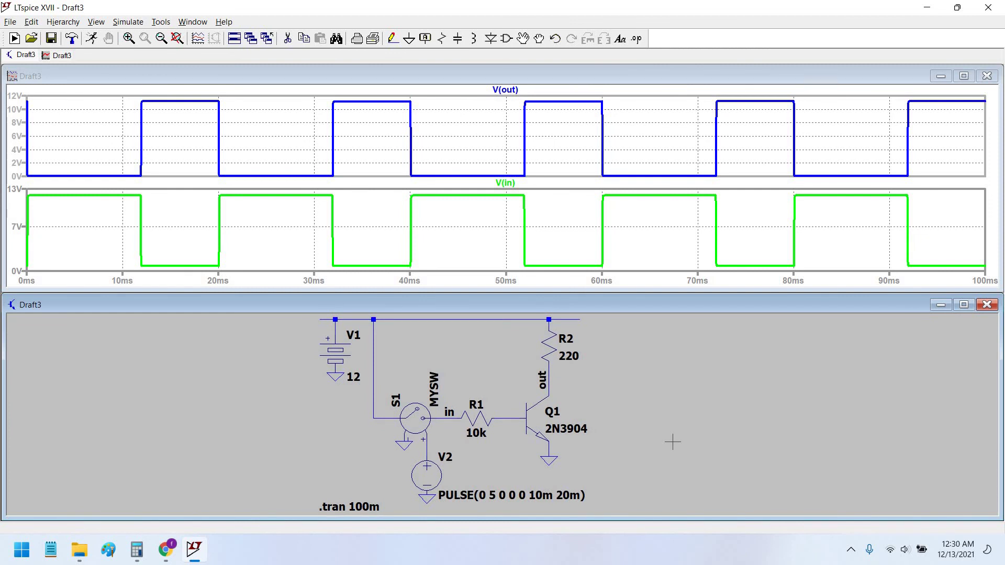
left_click_drag(672, 444, 685, 440)
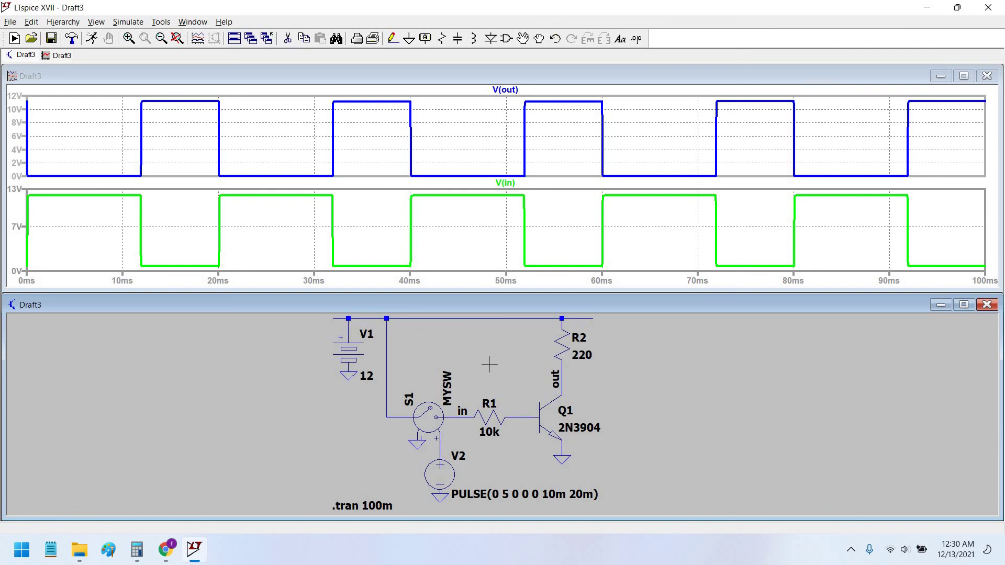
left_click_drag(485, 370, 491, 376)
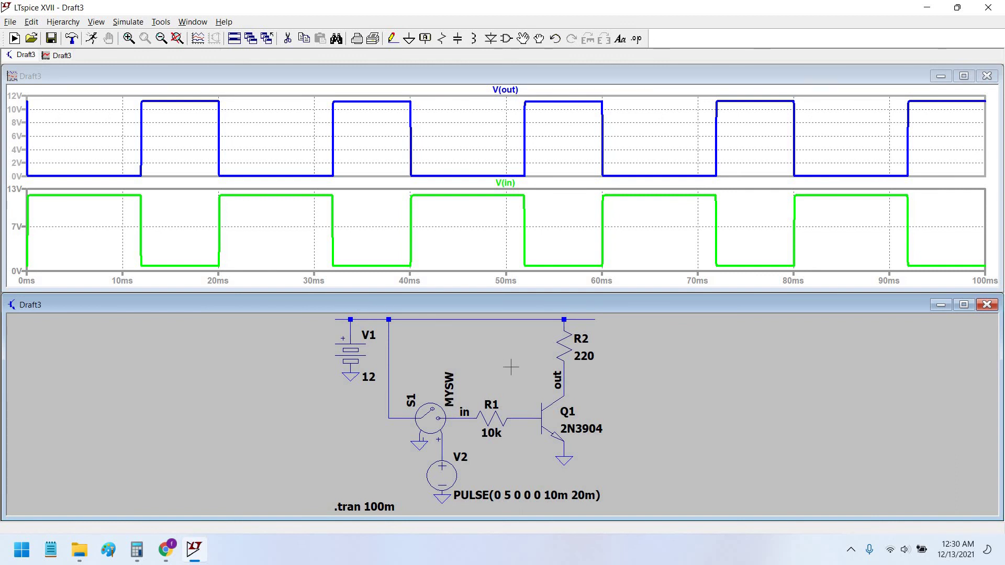
mouse_move(527, 370)
left_mouse_down()
mouse_move(519, 360)
mouse_move(509, 366)
left_mouse_up()
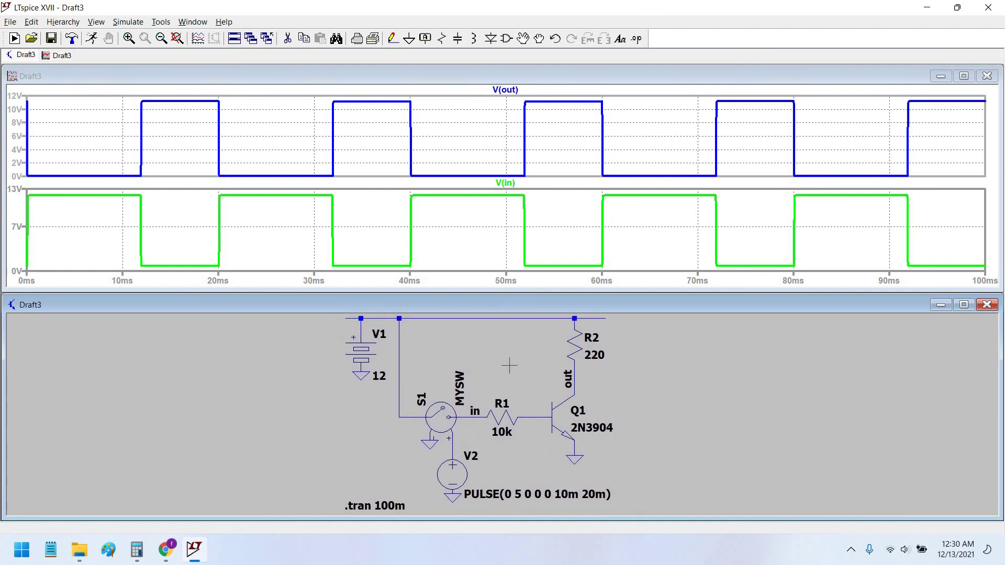
scroll(512, 382, "down", 2)
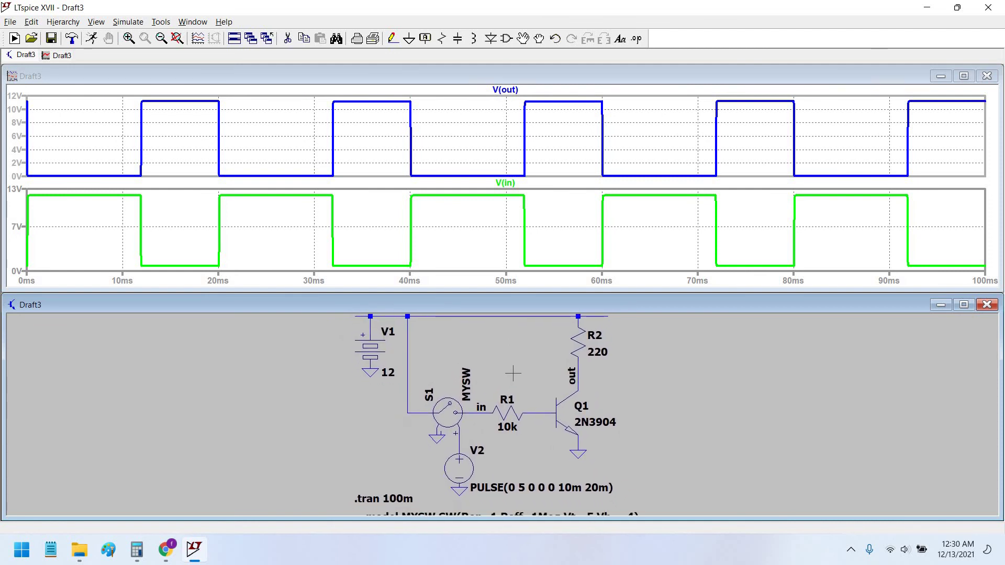
scroll(512, 374, "down", 2)
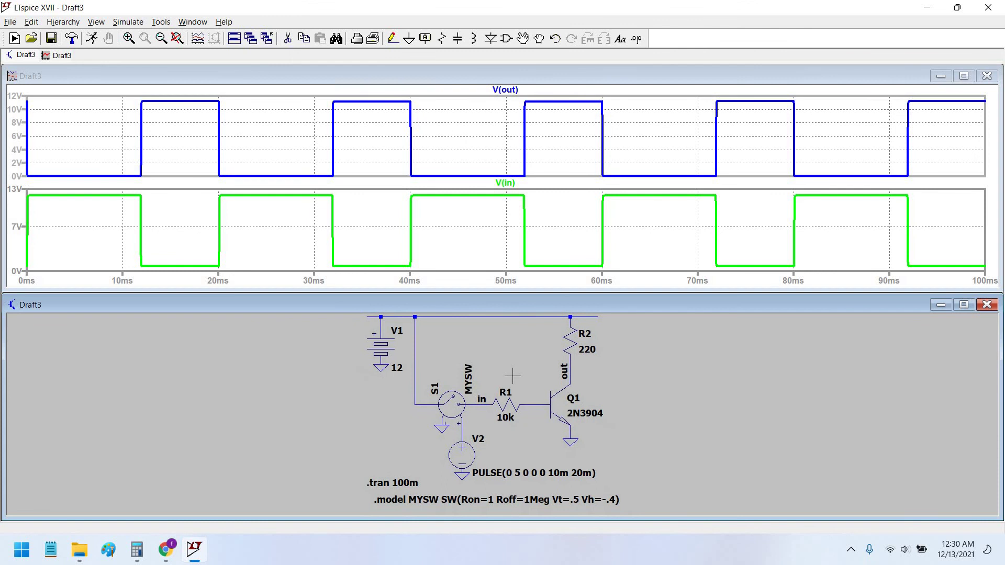
scroll(511, 376, "right", 1)
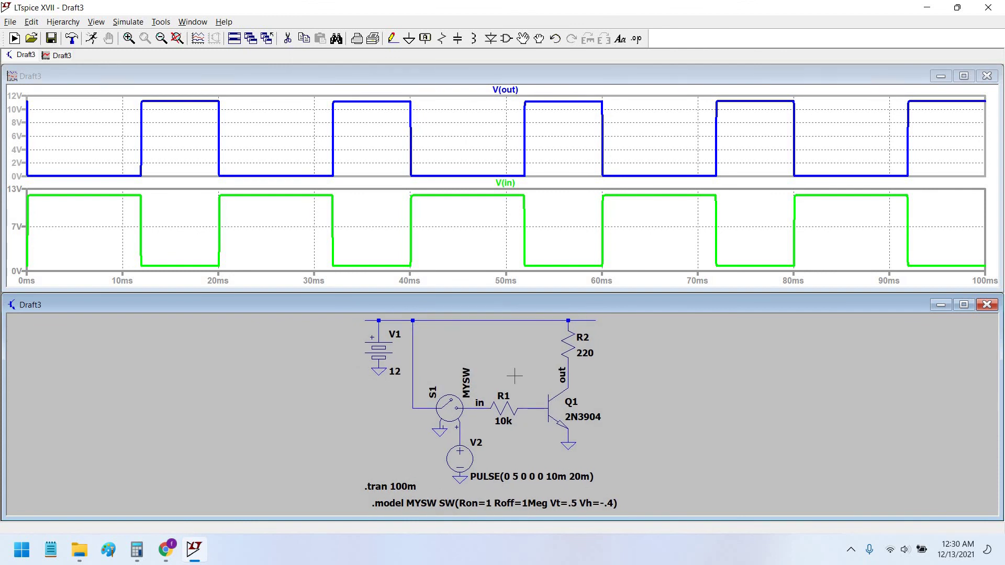
left_click_drag(515, 376, 512, 374)
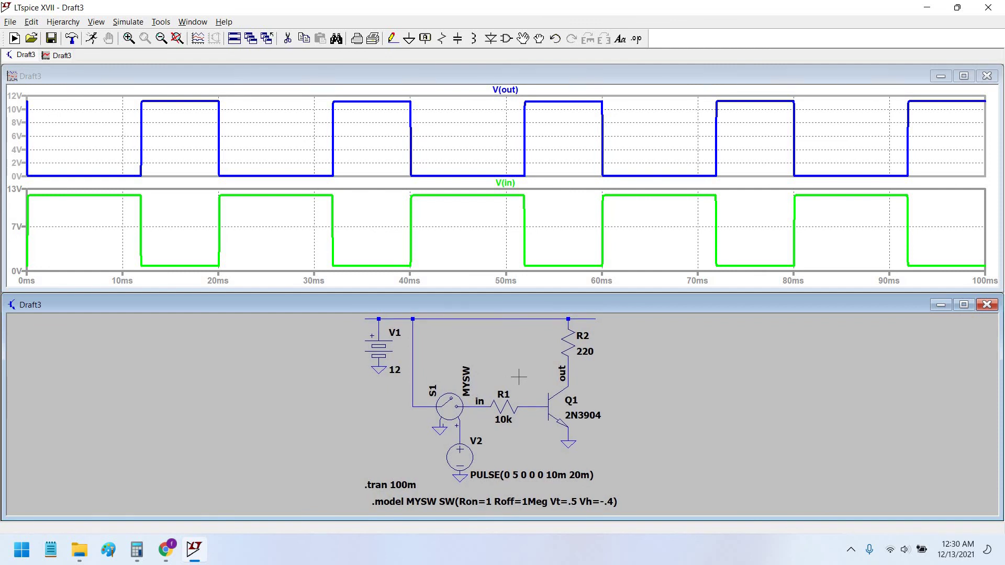